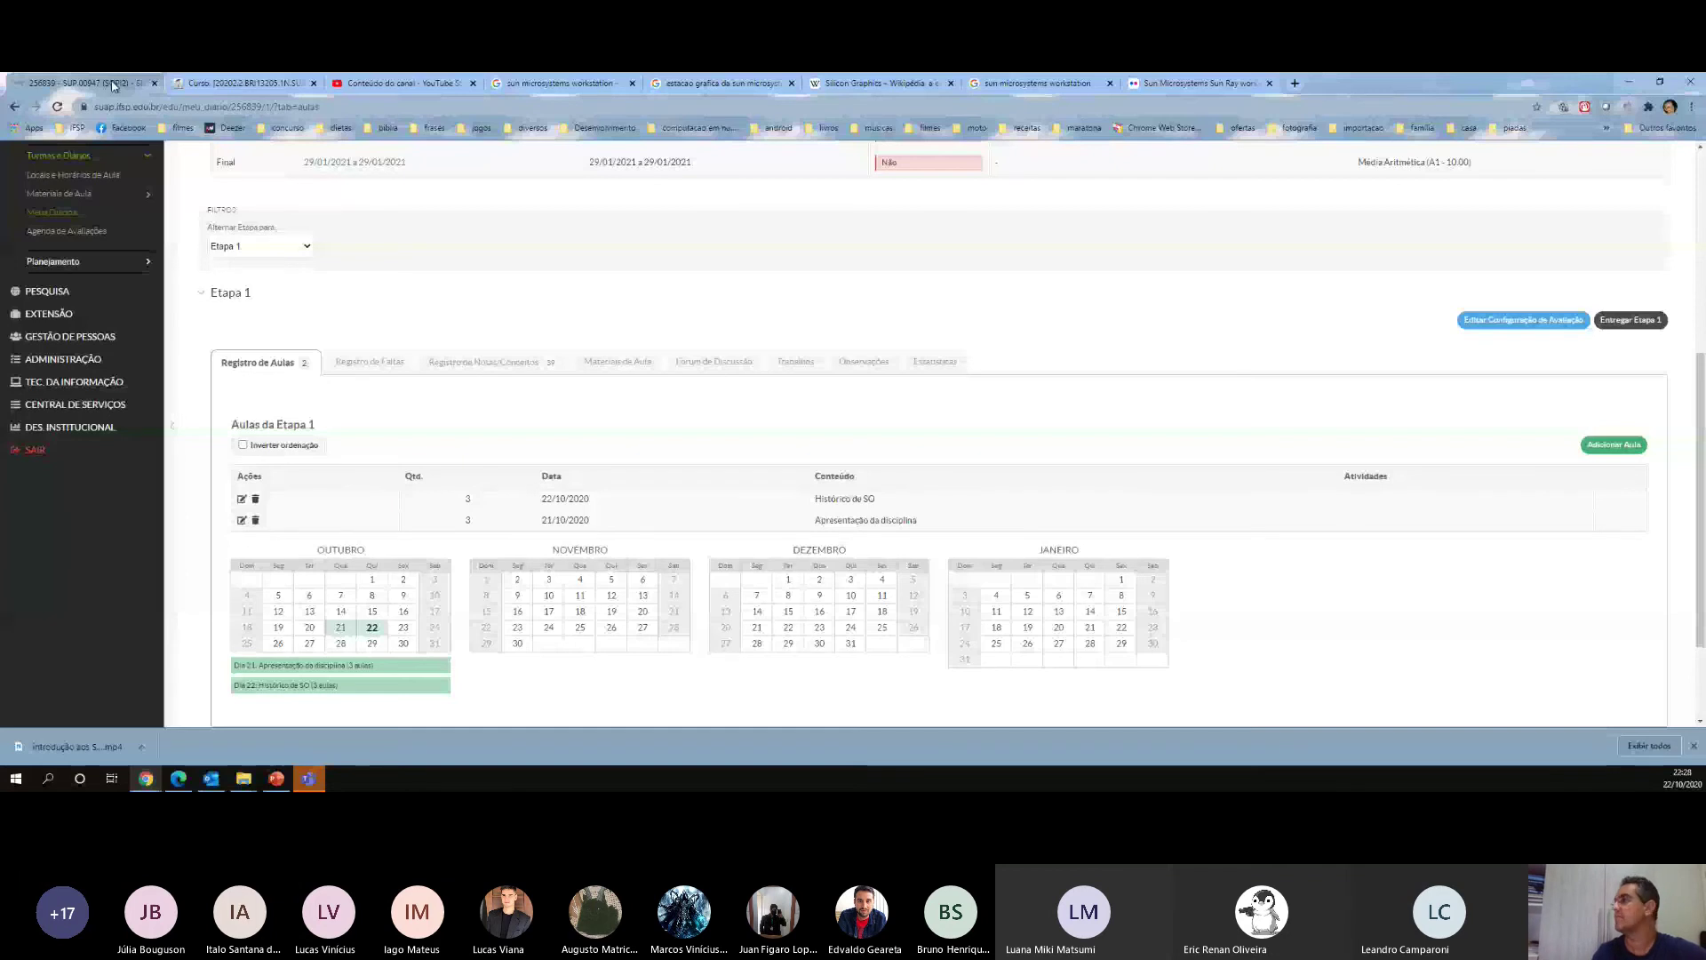
- Open Etapa 1's absence register (Registro de Faltas) at the beginning of the student list
click(370, 361)
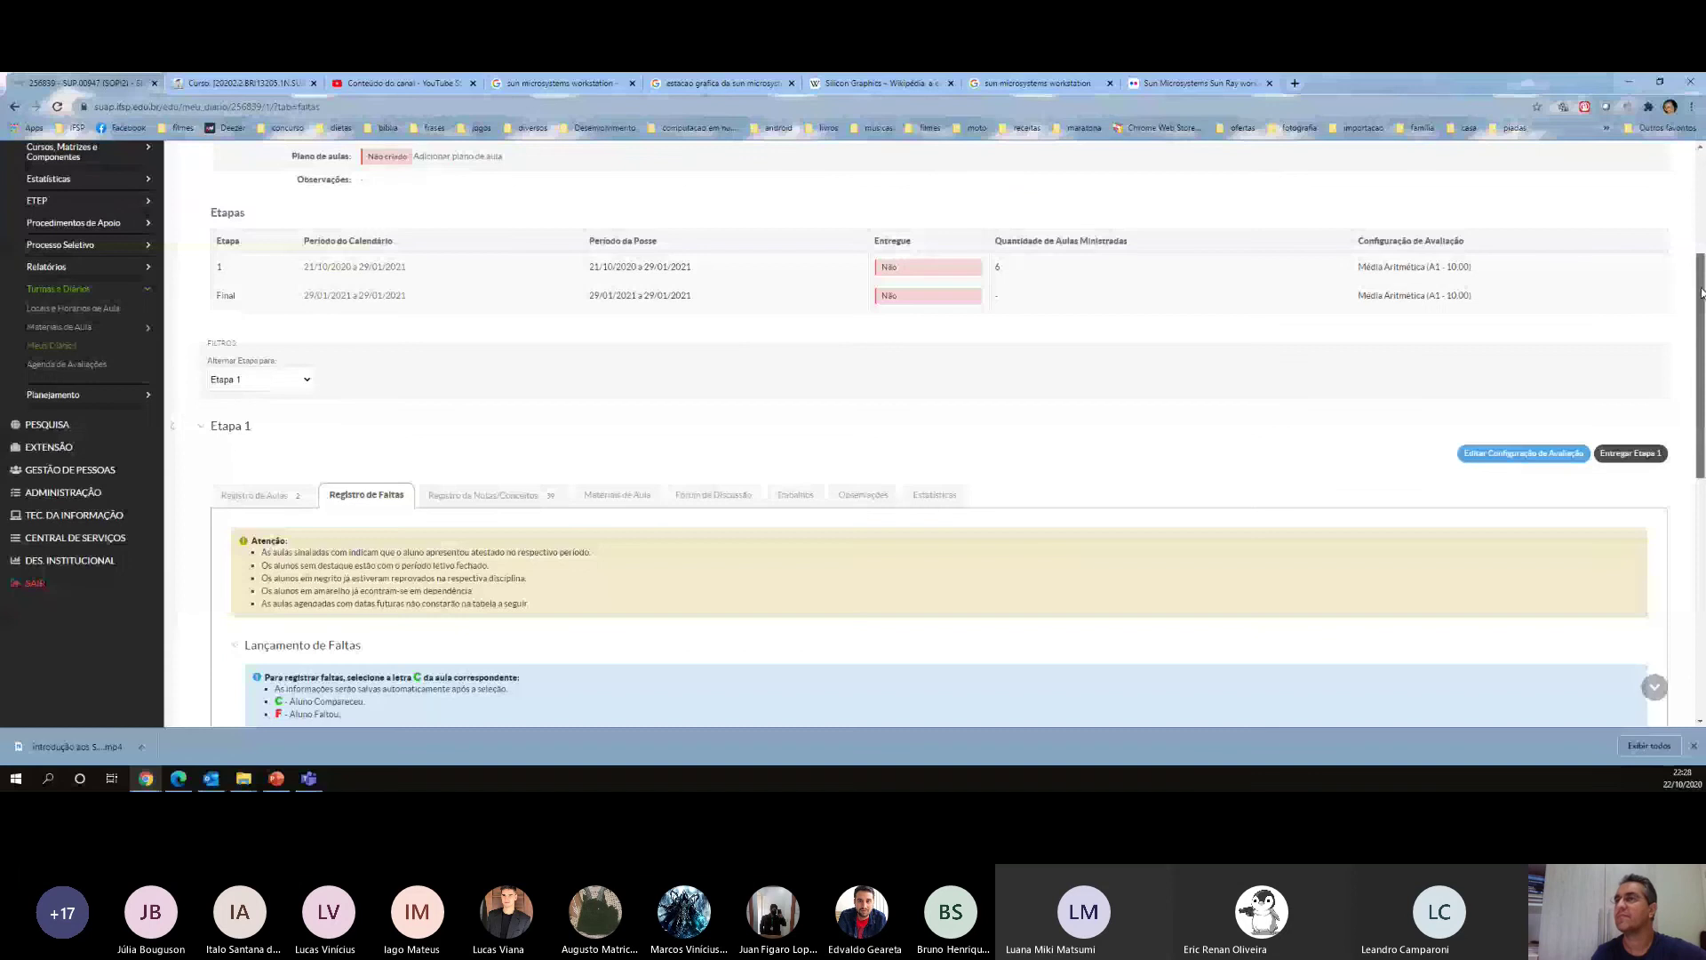
scroll(800, 411, down, 6)
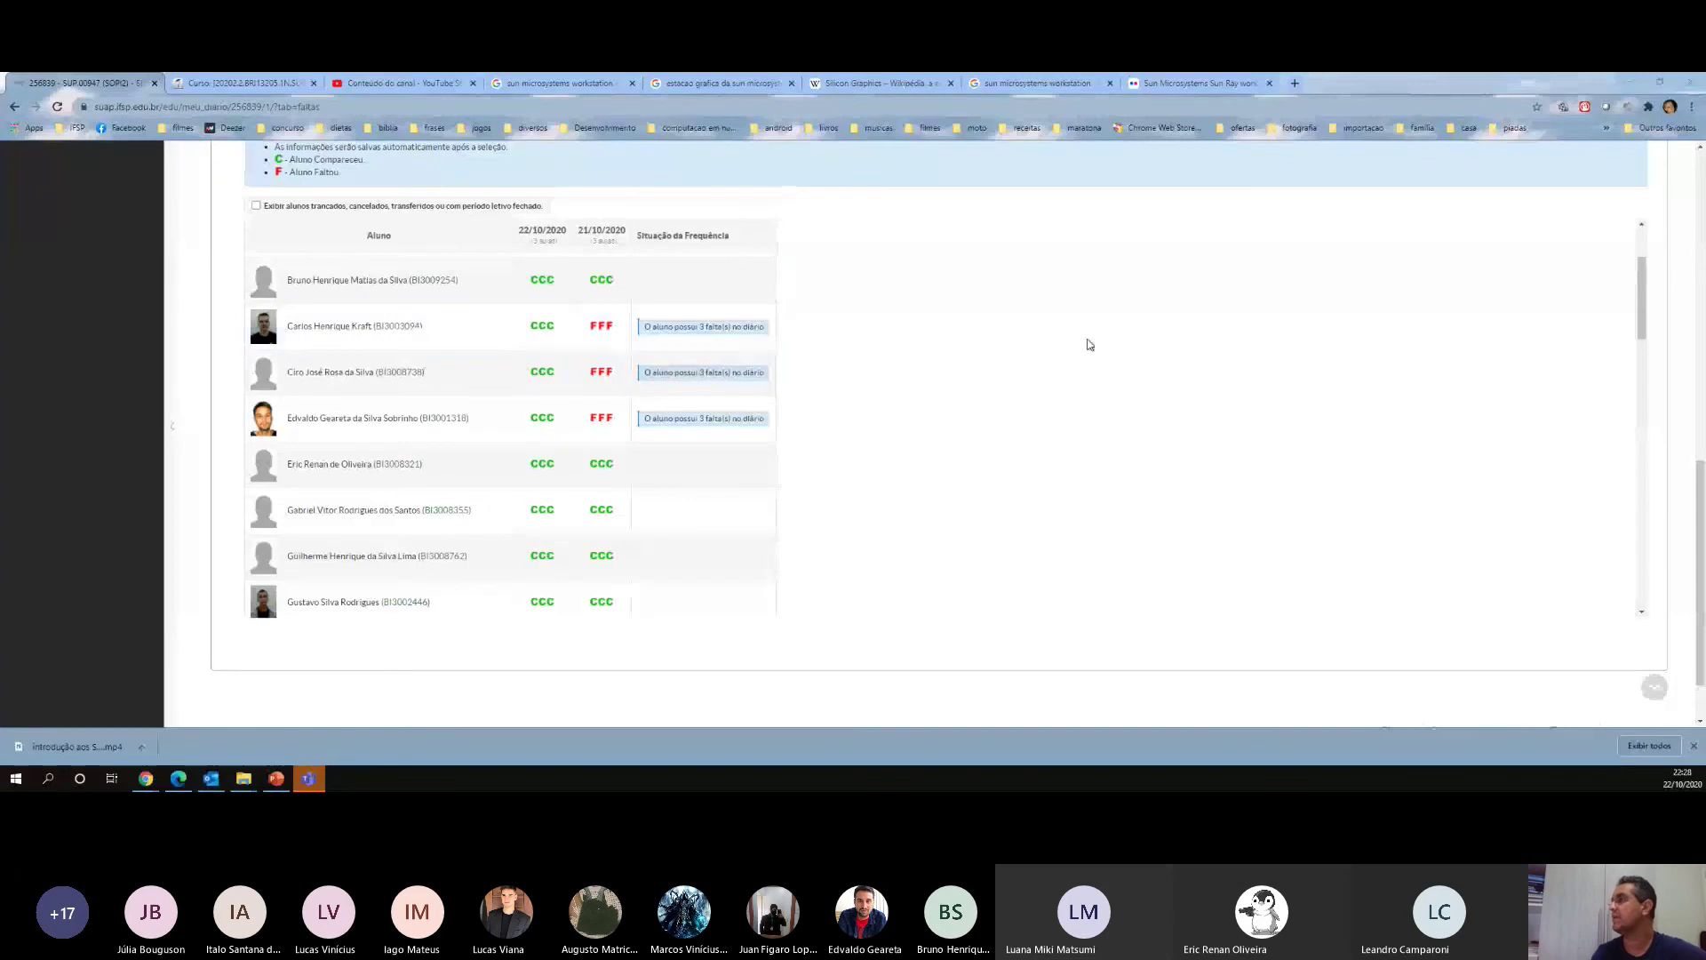
scroll(1090, 345, up, 2)
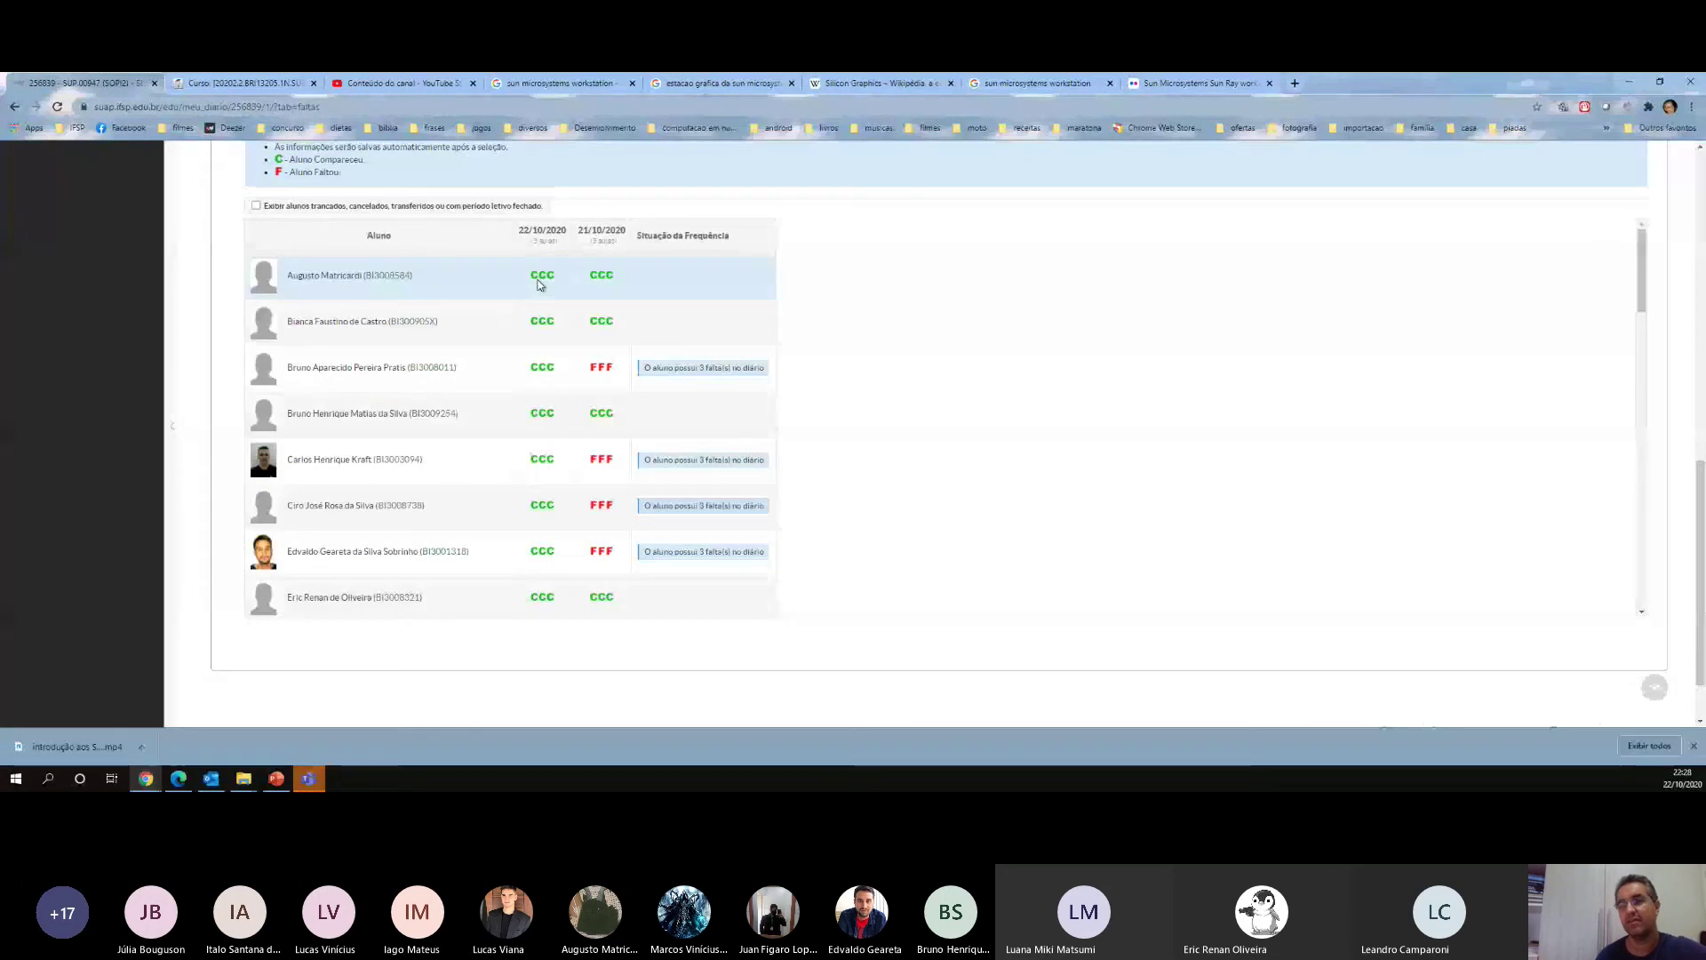
- Mark the third, fifth and sixth listed students absent (FFF) for the 22/10/2020 classes
click(538, 370)
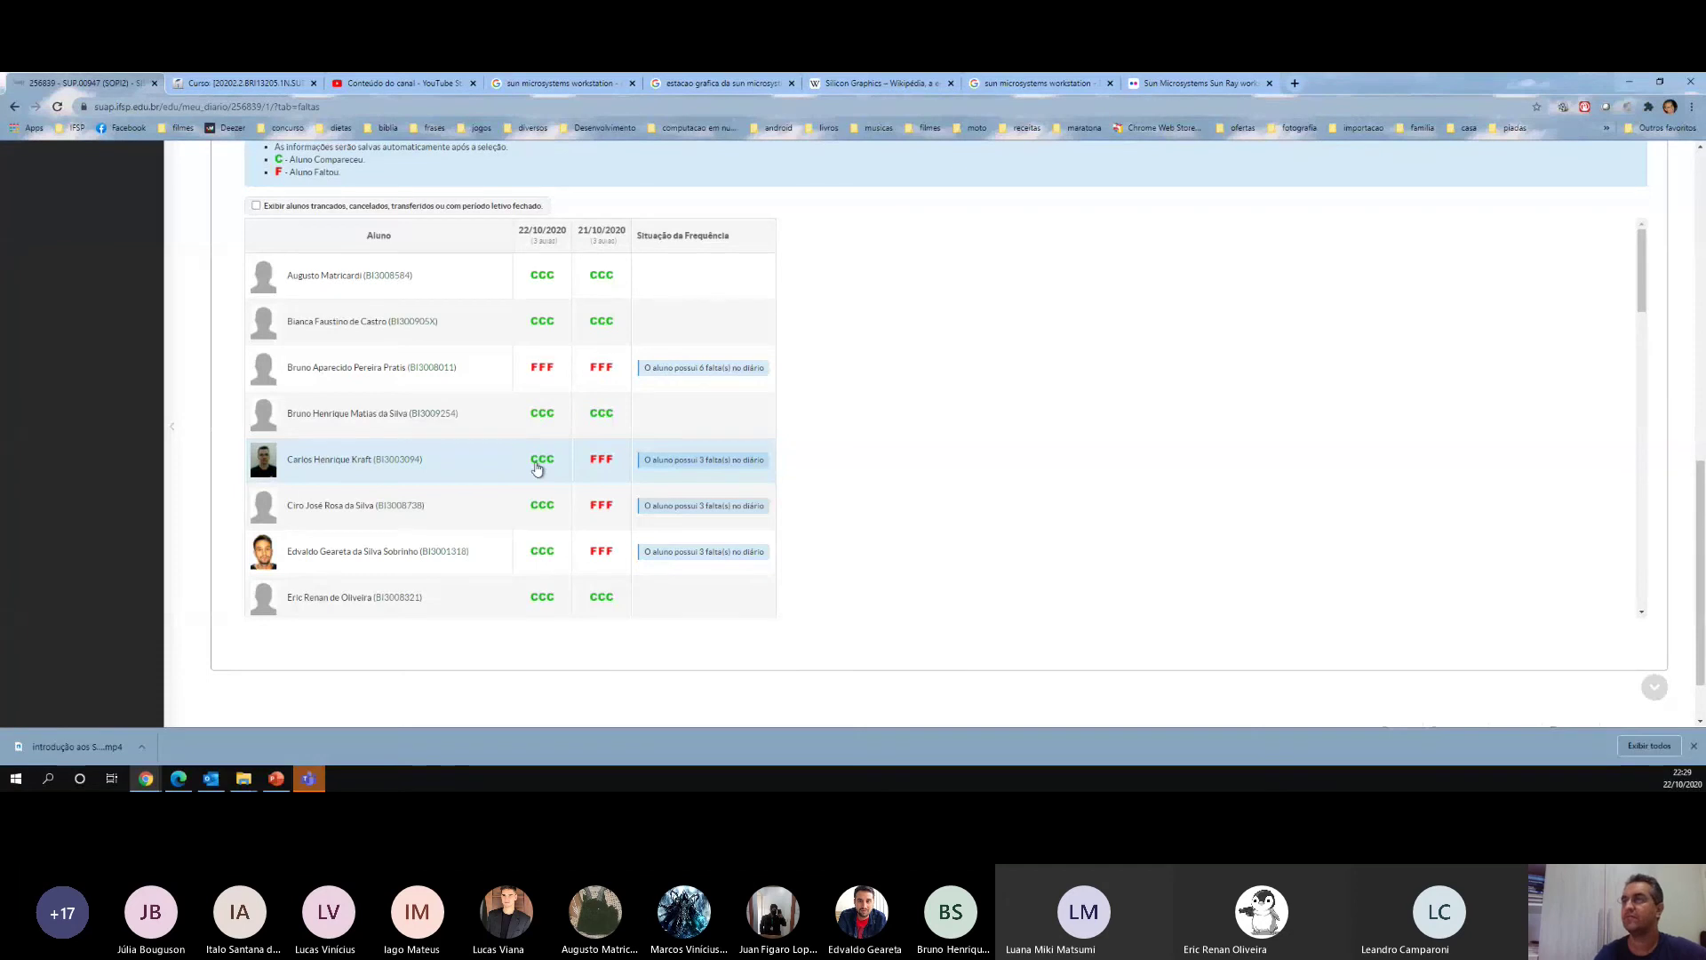
click(538, 462)
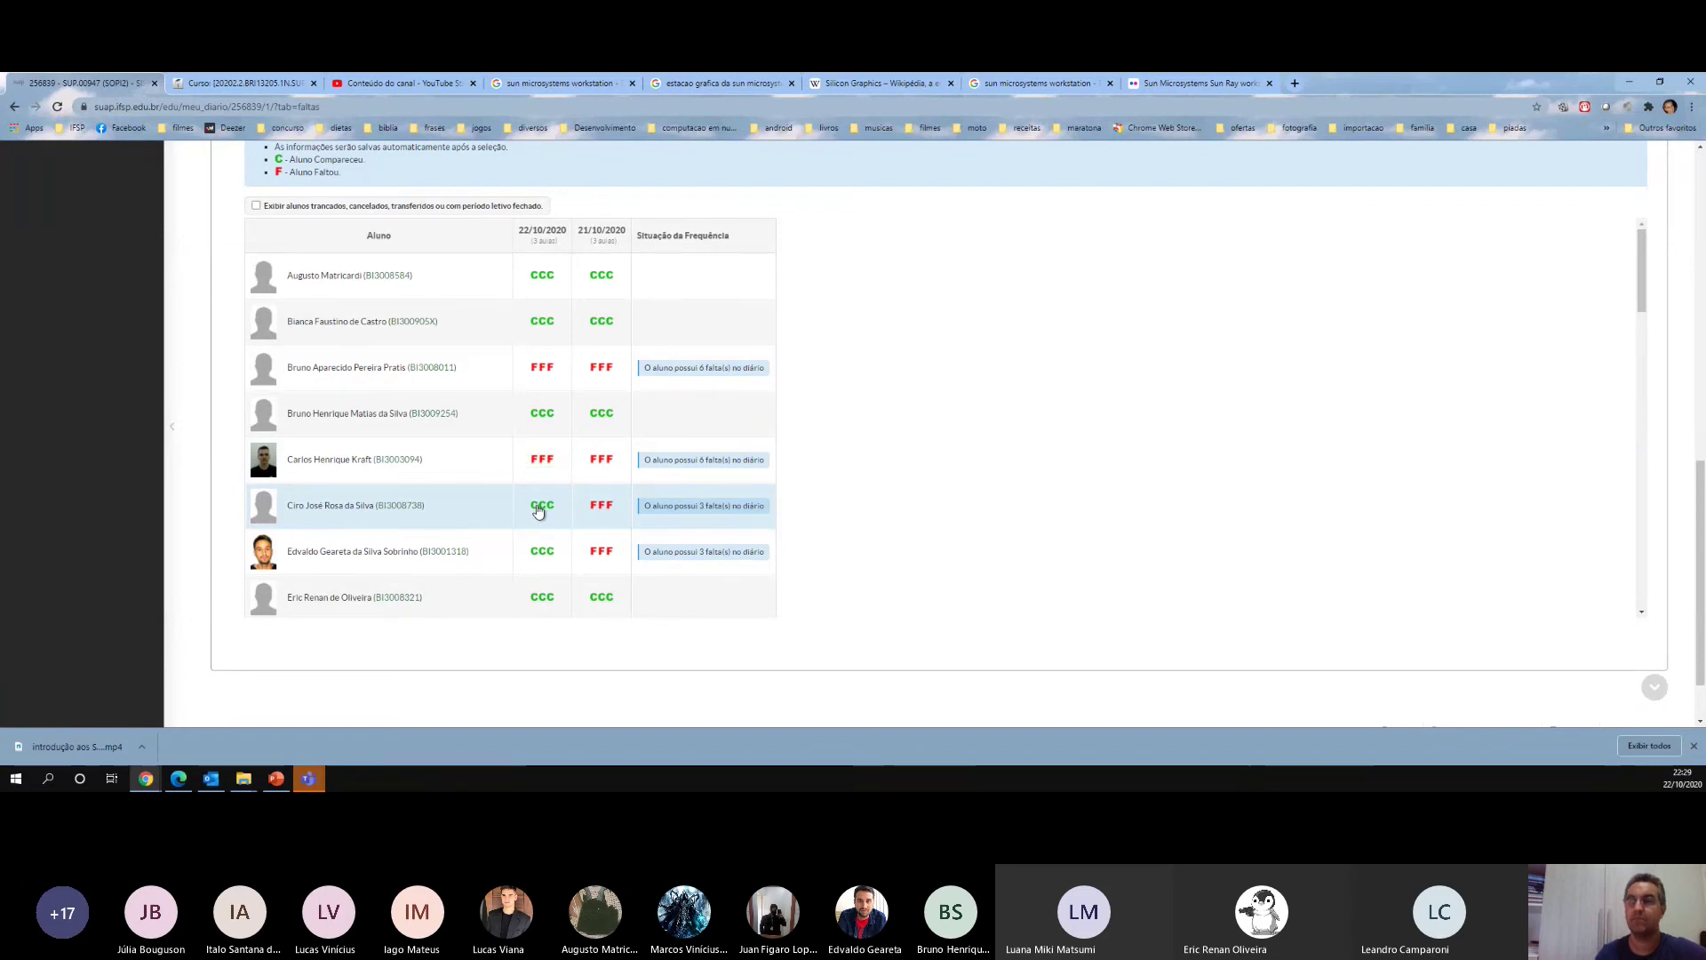
click(540, 506)
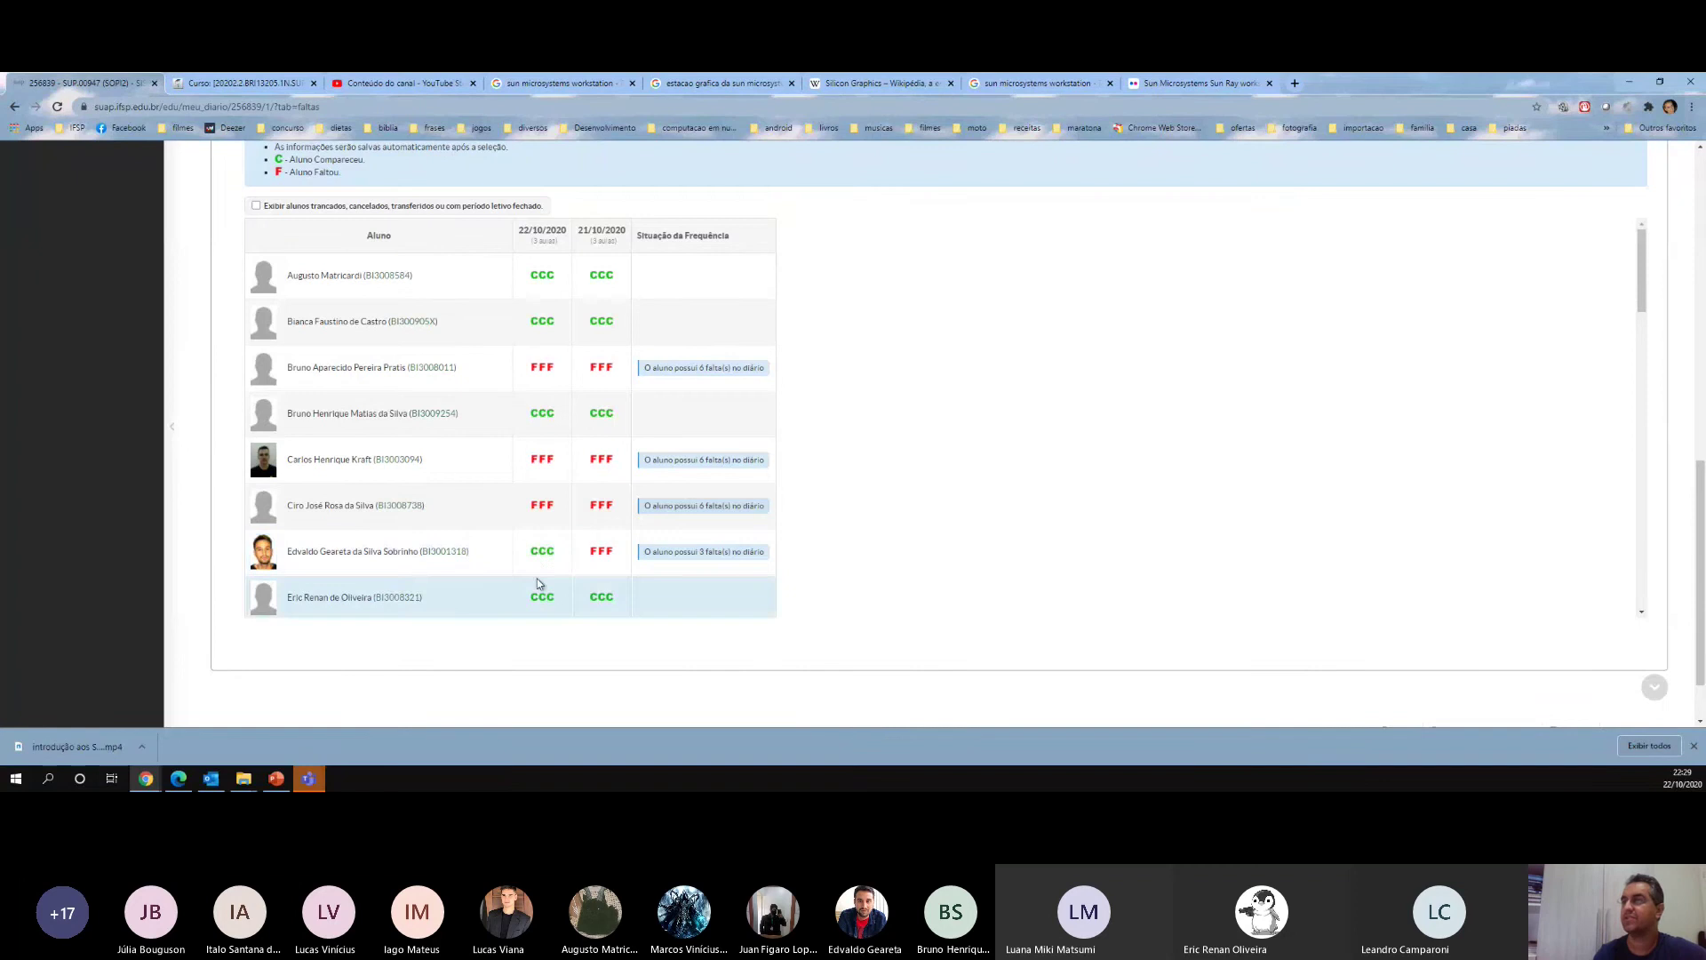
- Set the fifth listed student back to present (CCC) for all three 22/10/2020 classes
scroll(539, 573, down, 1)
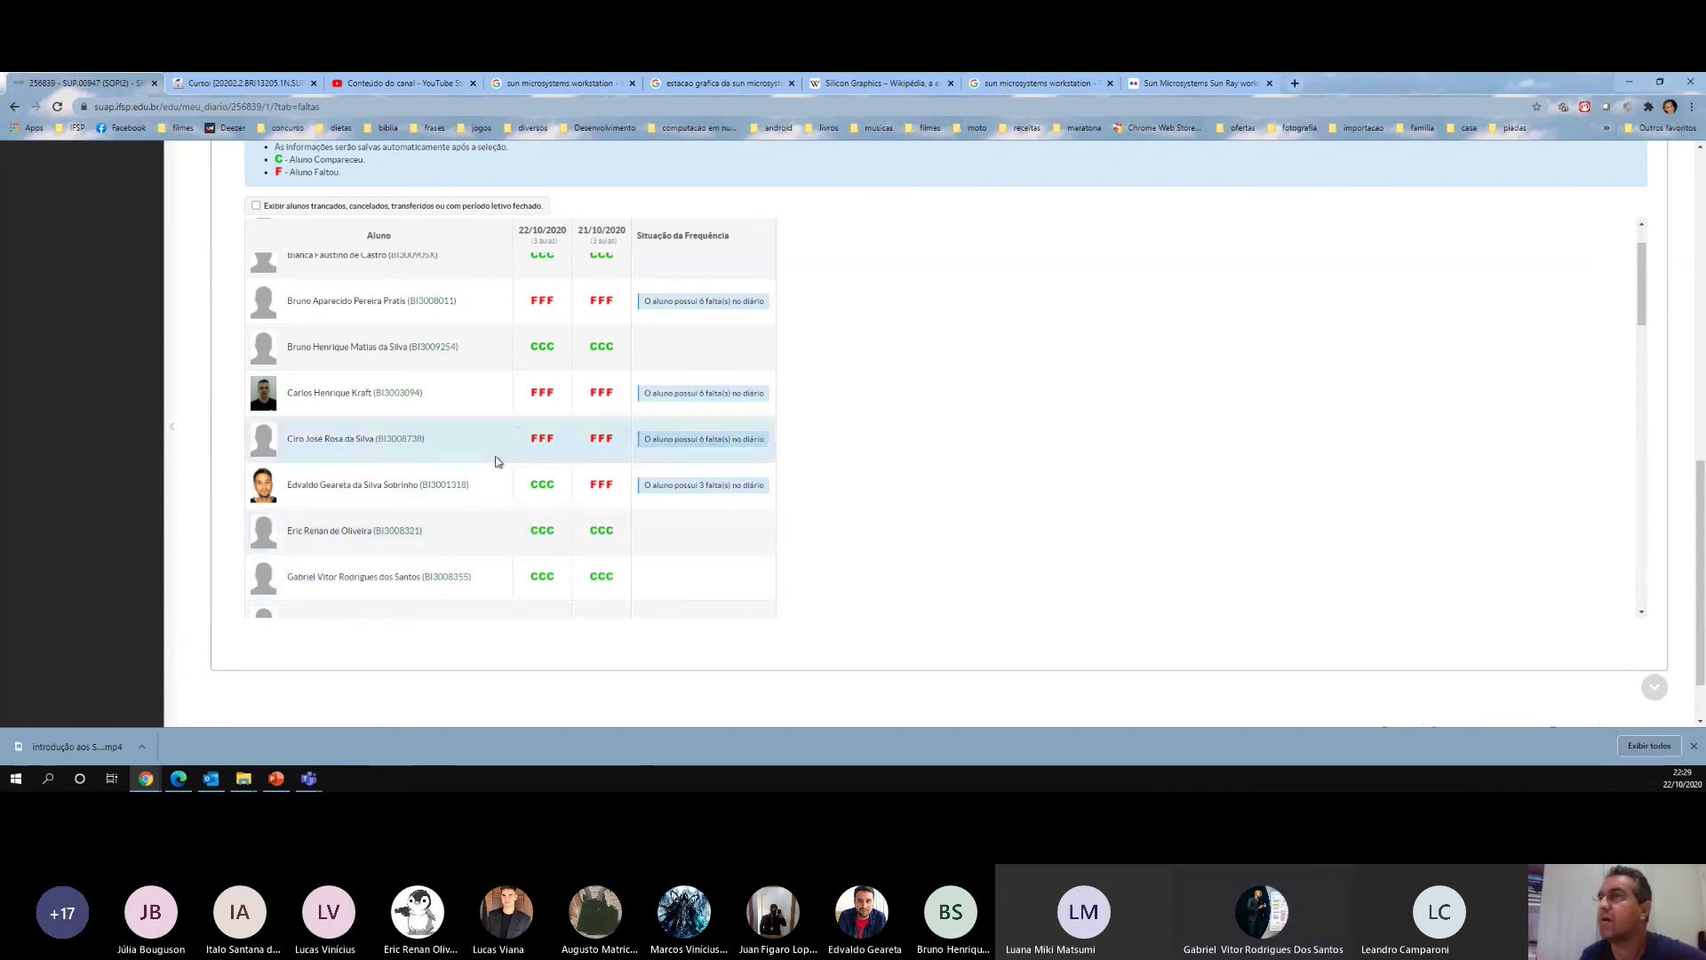
click(532, 395)
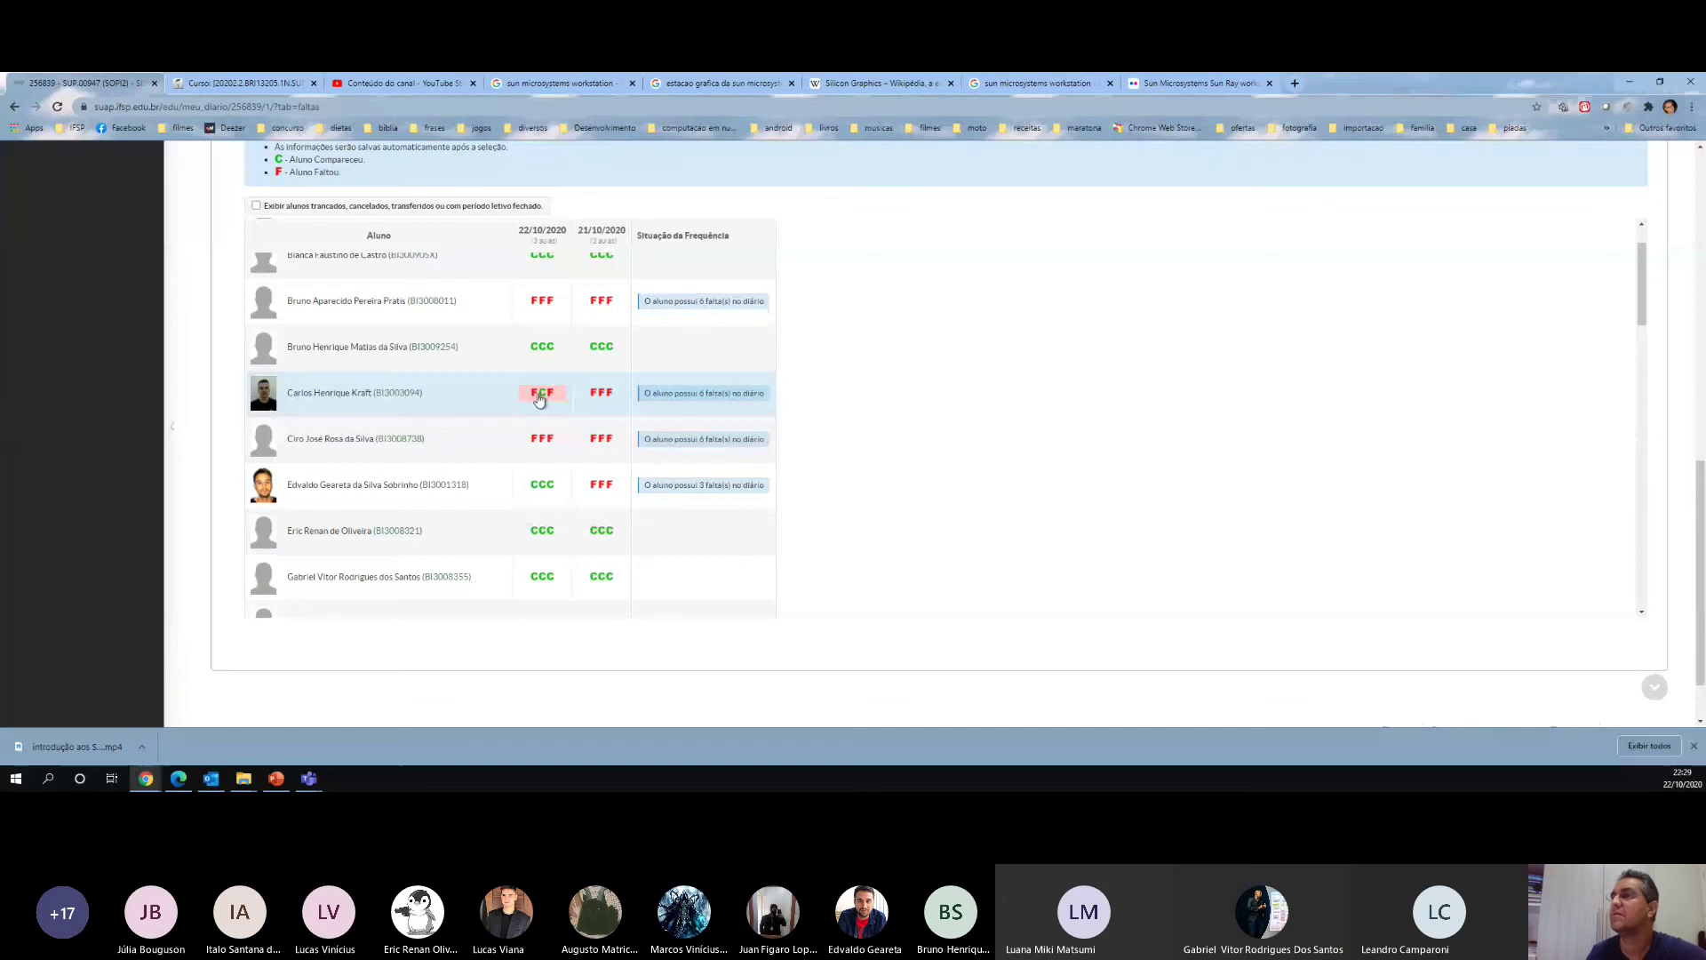
click(534, 394)
click(551, 395)
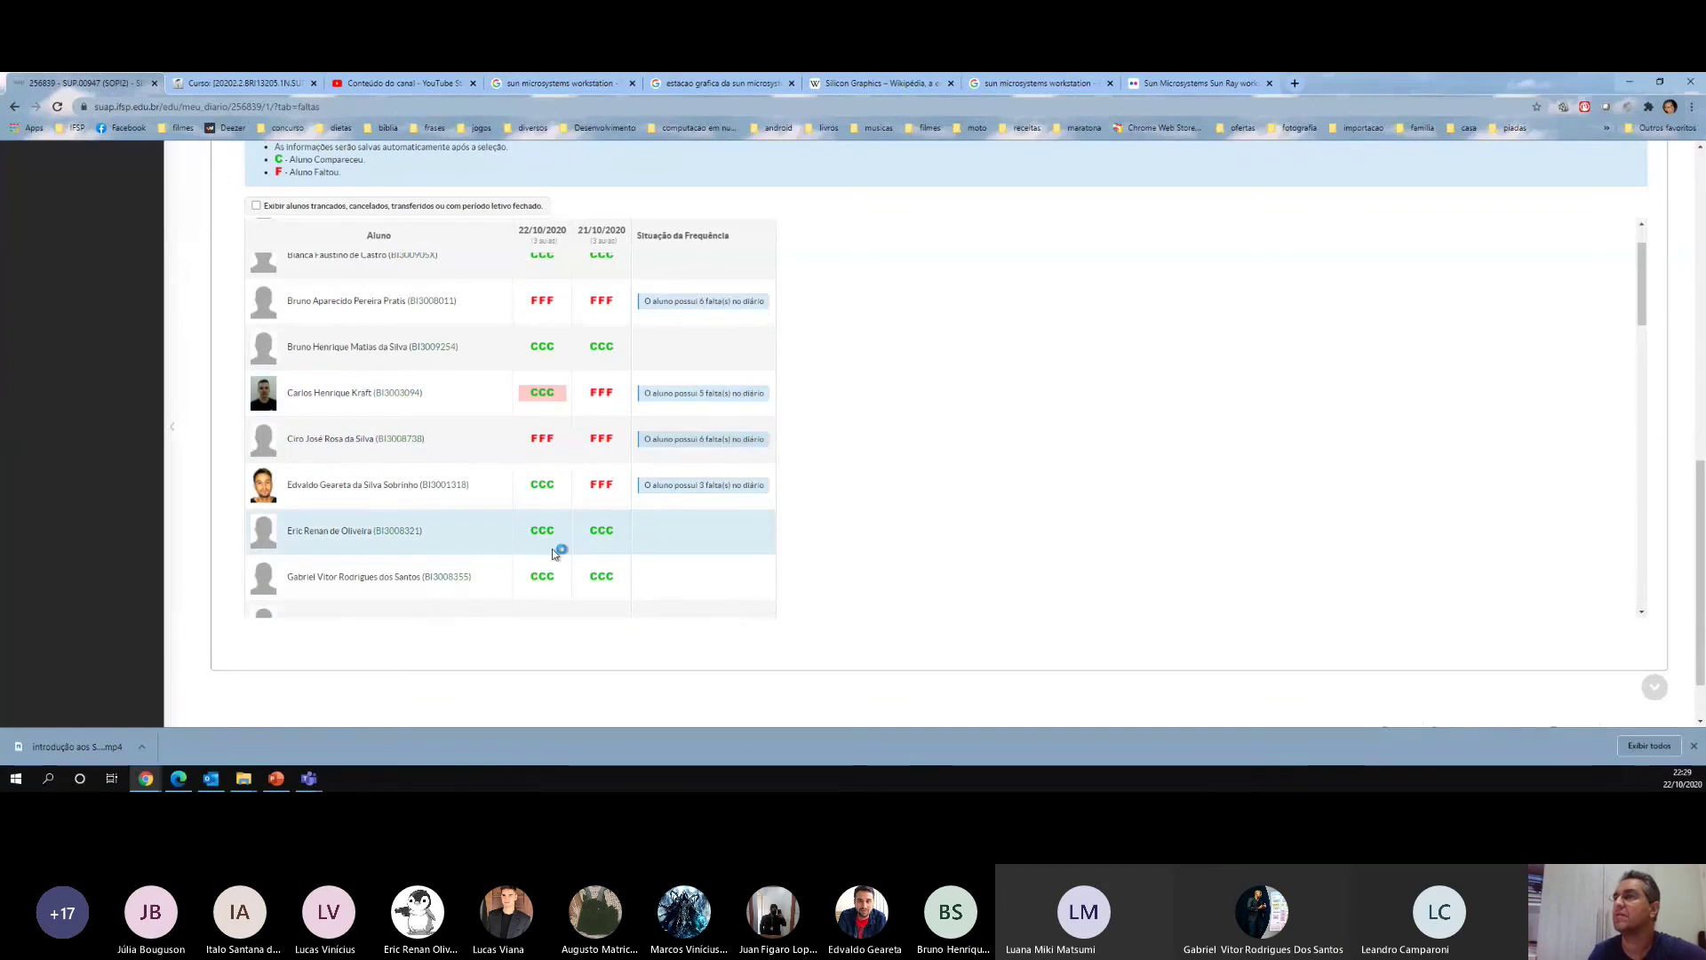
scroll(552, 547, down, 1)
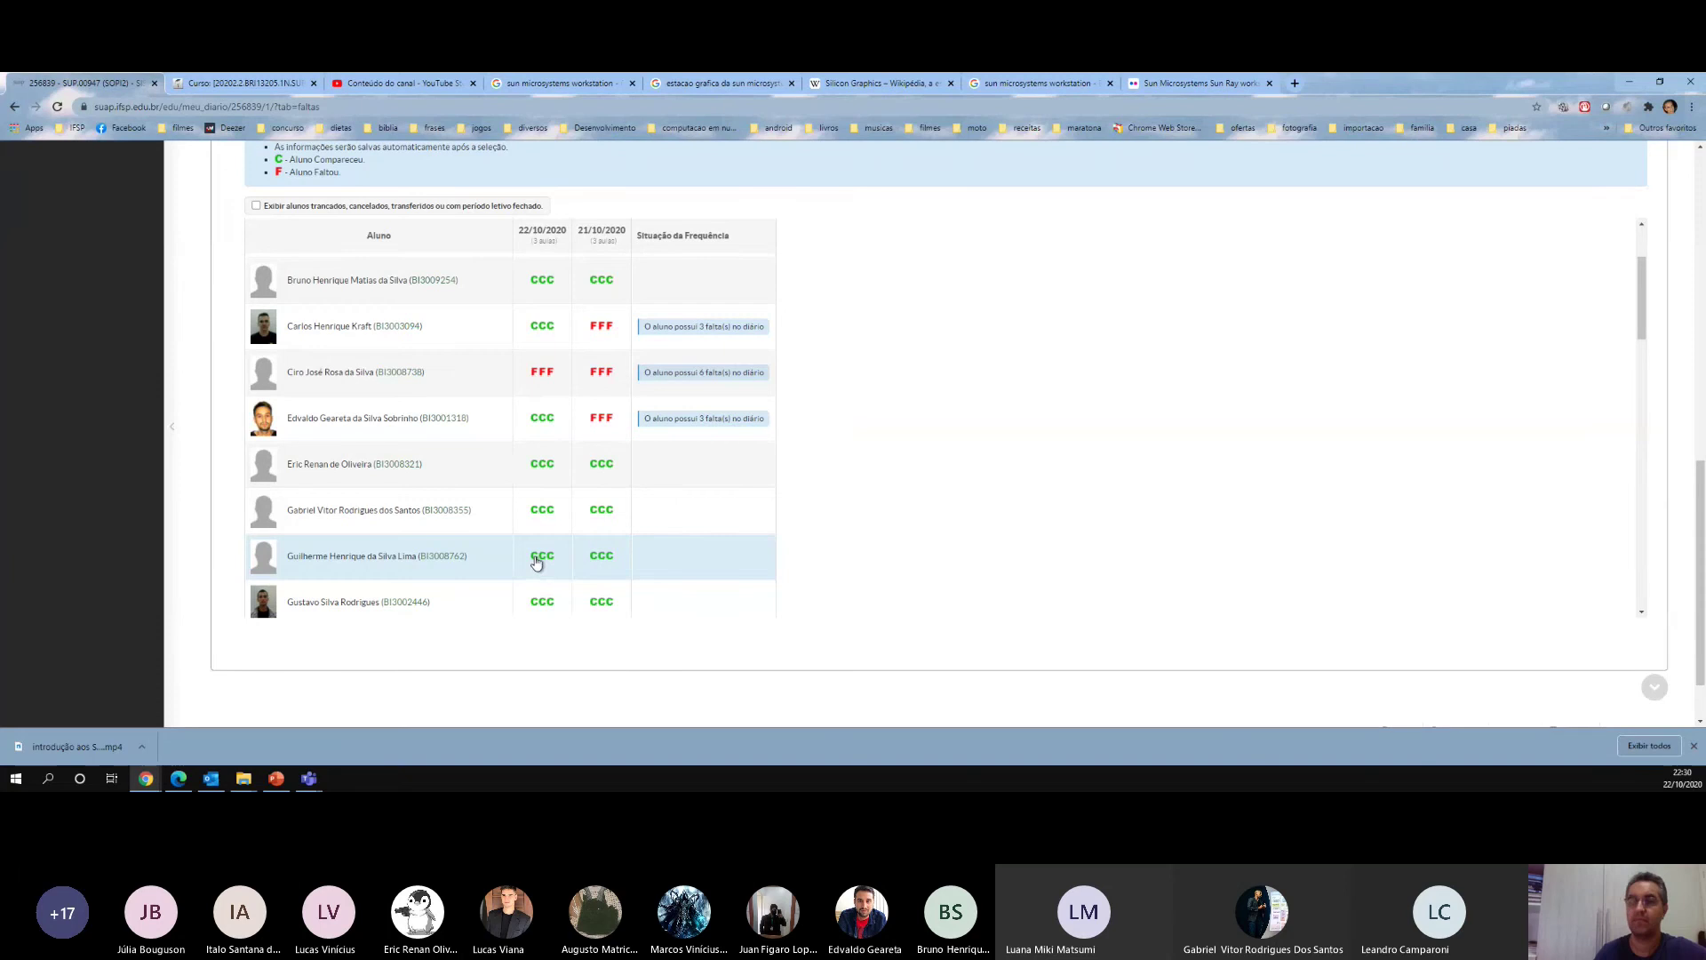
click(537, 560)
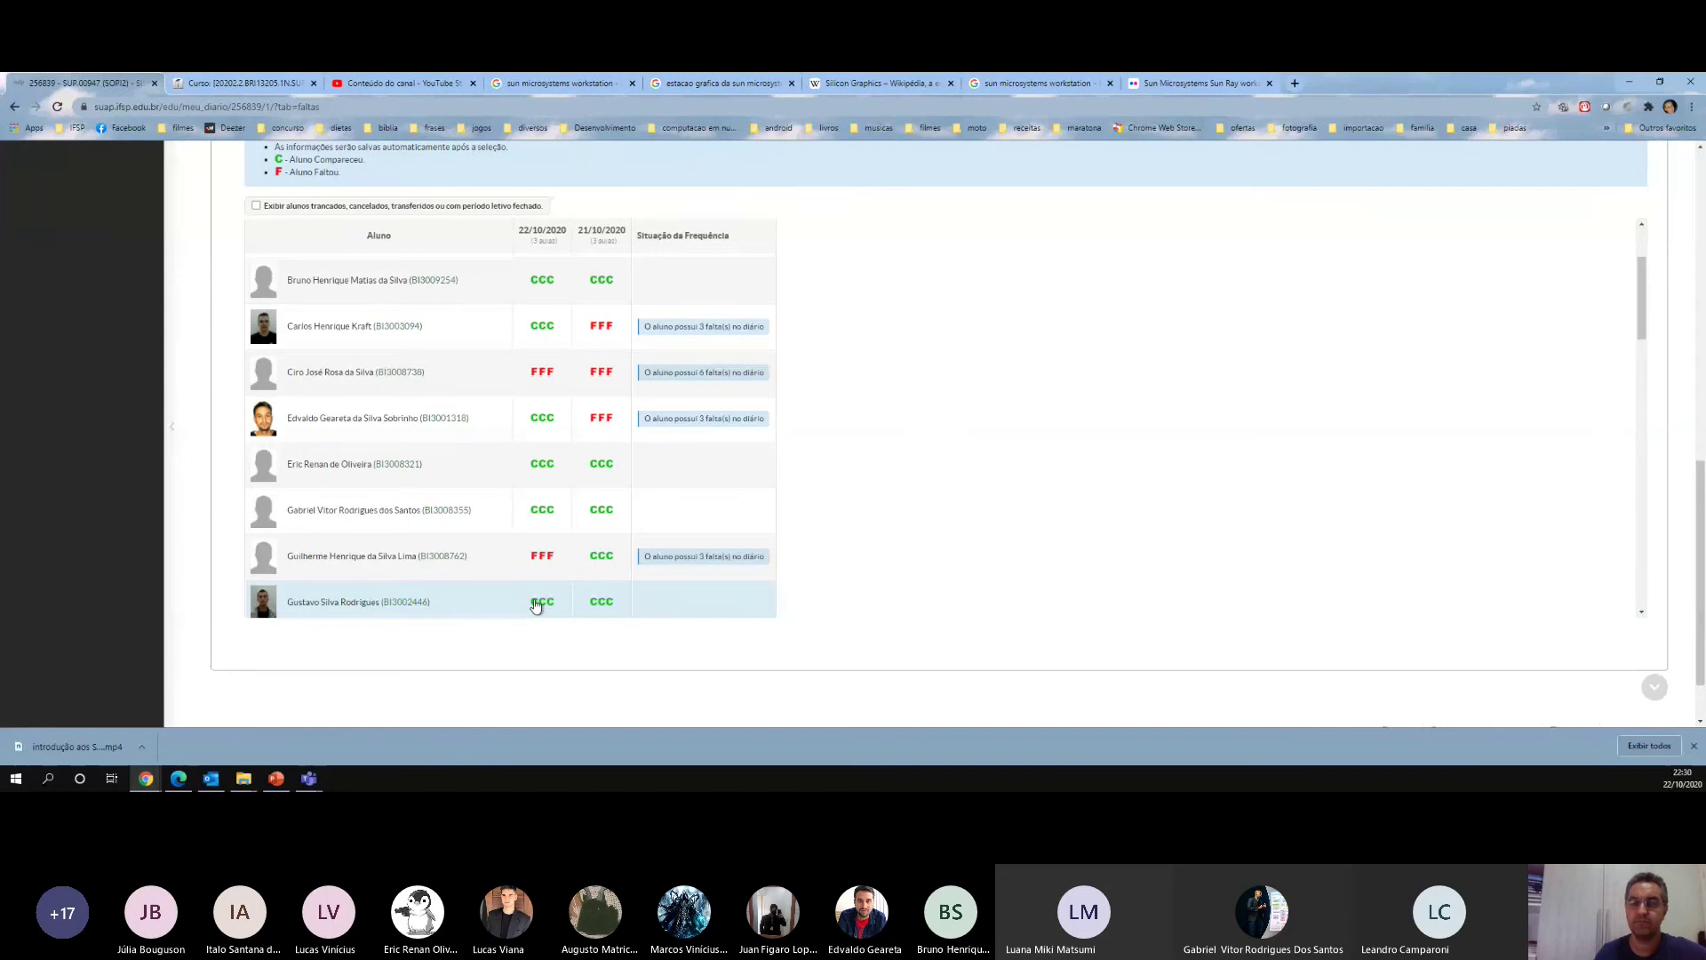
scroll(536, 605, down, 1)
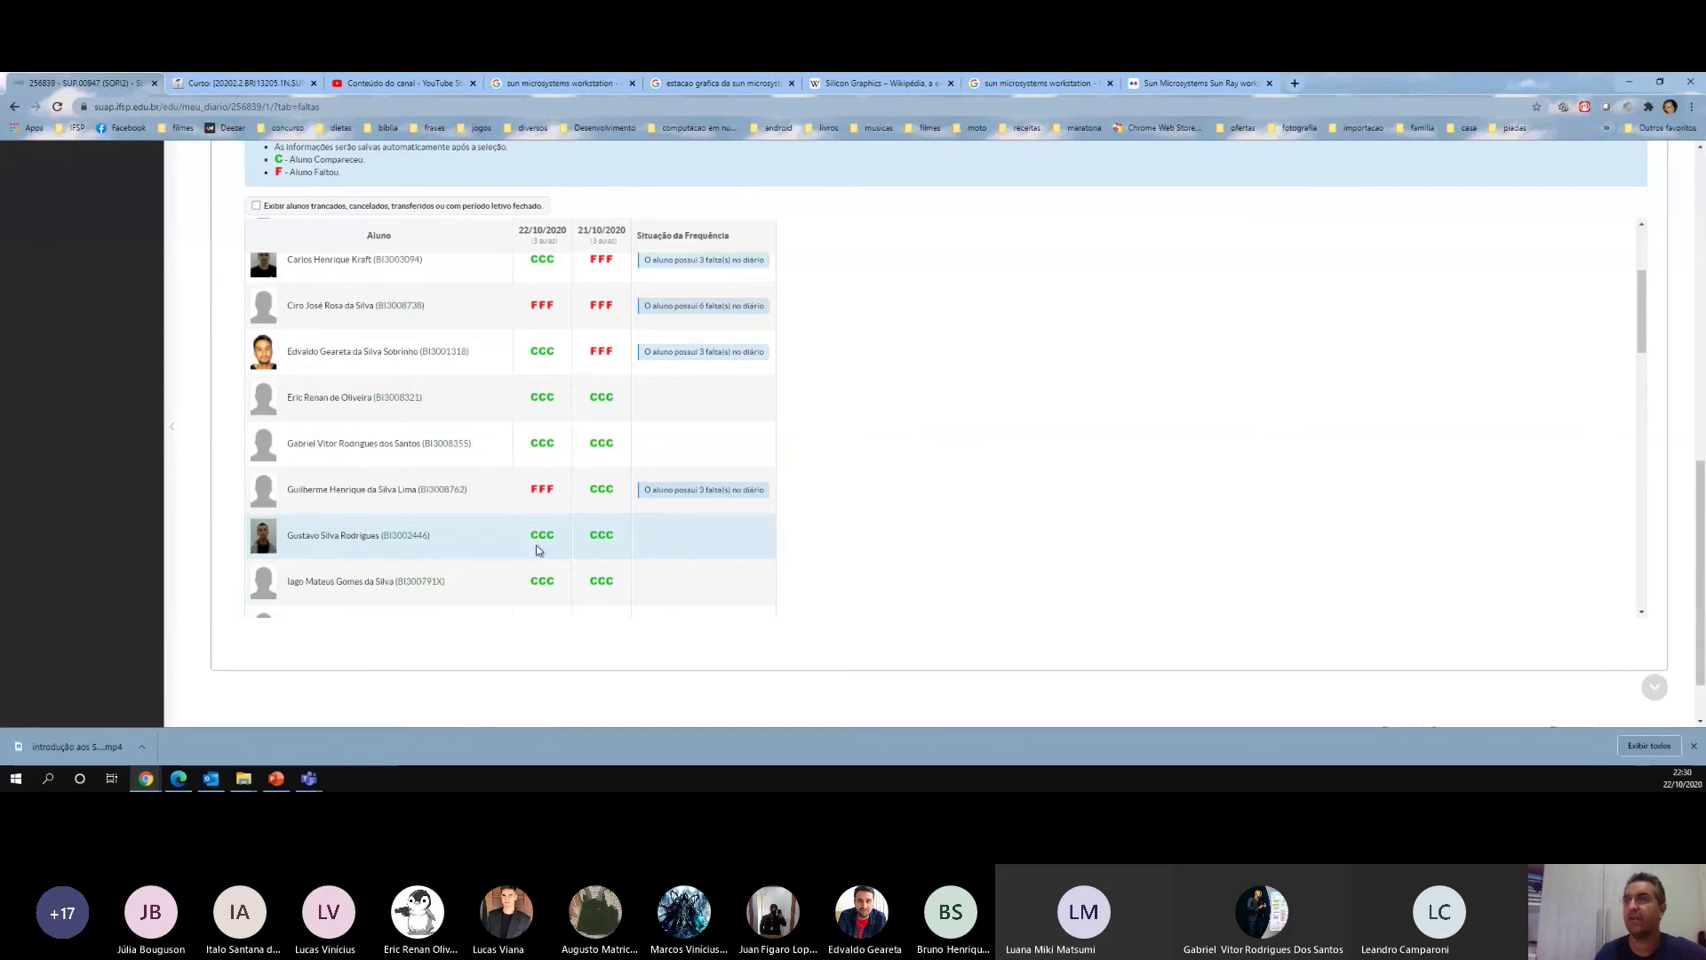
click(539, 489)
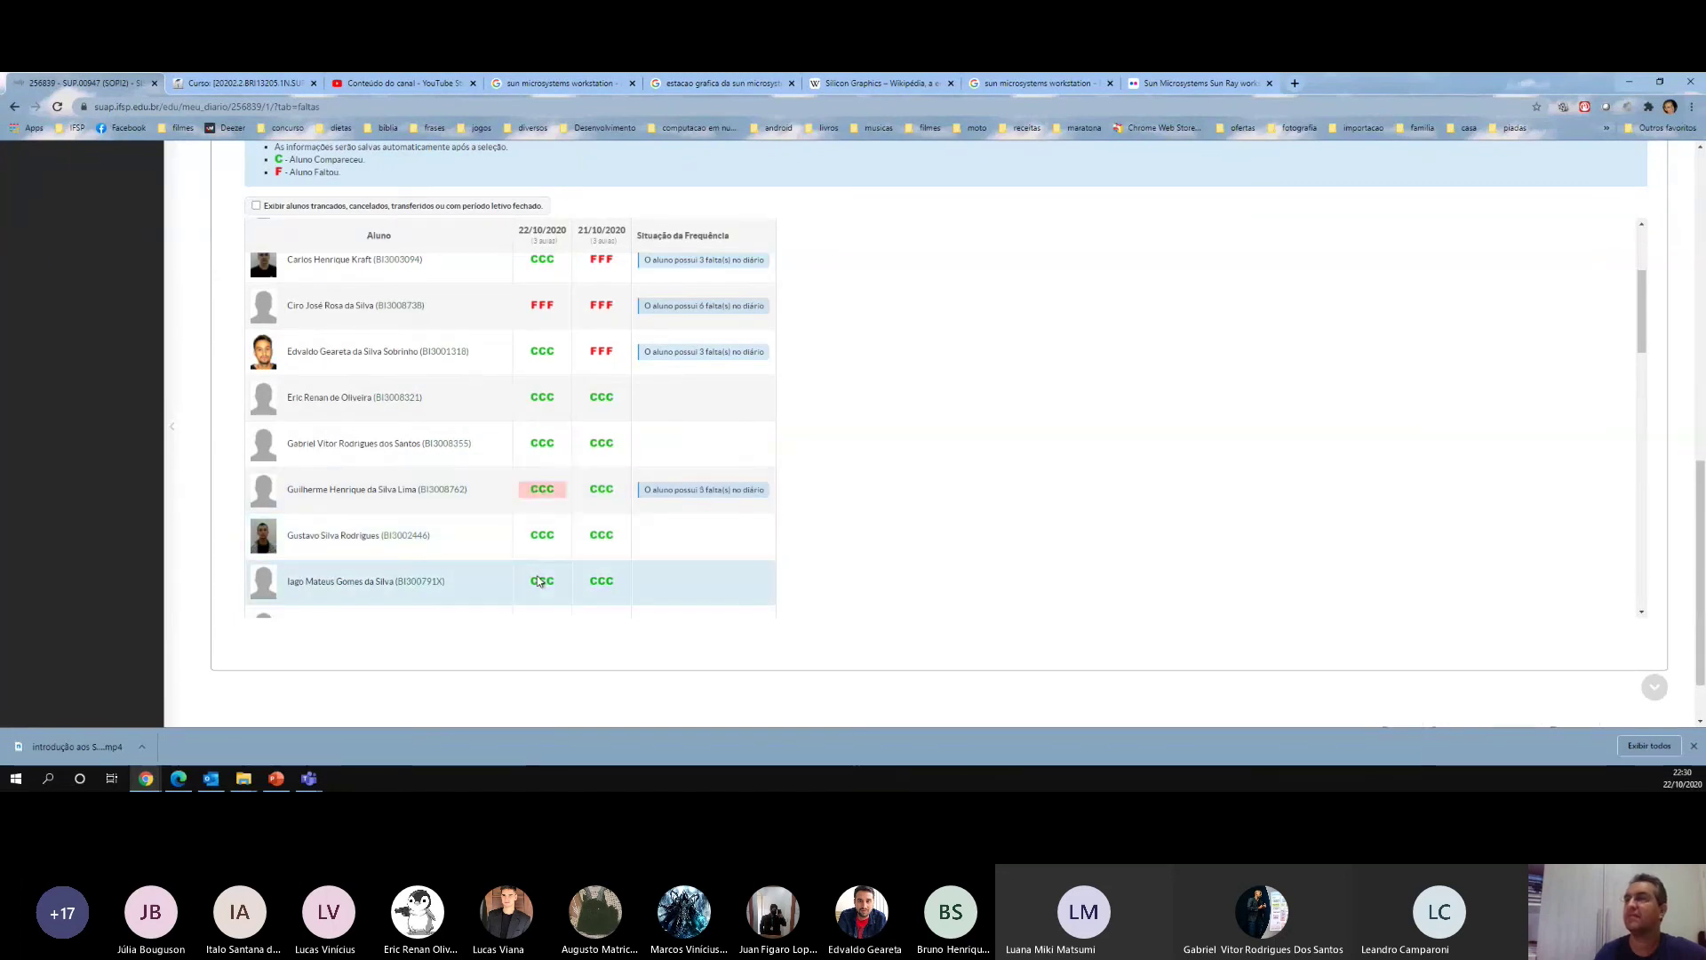
- Mark the 13th and 14th listed students absent (FFF) for all three 22/10/2020 classes
scroll(539, 579, down, 2)
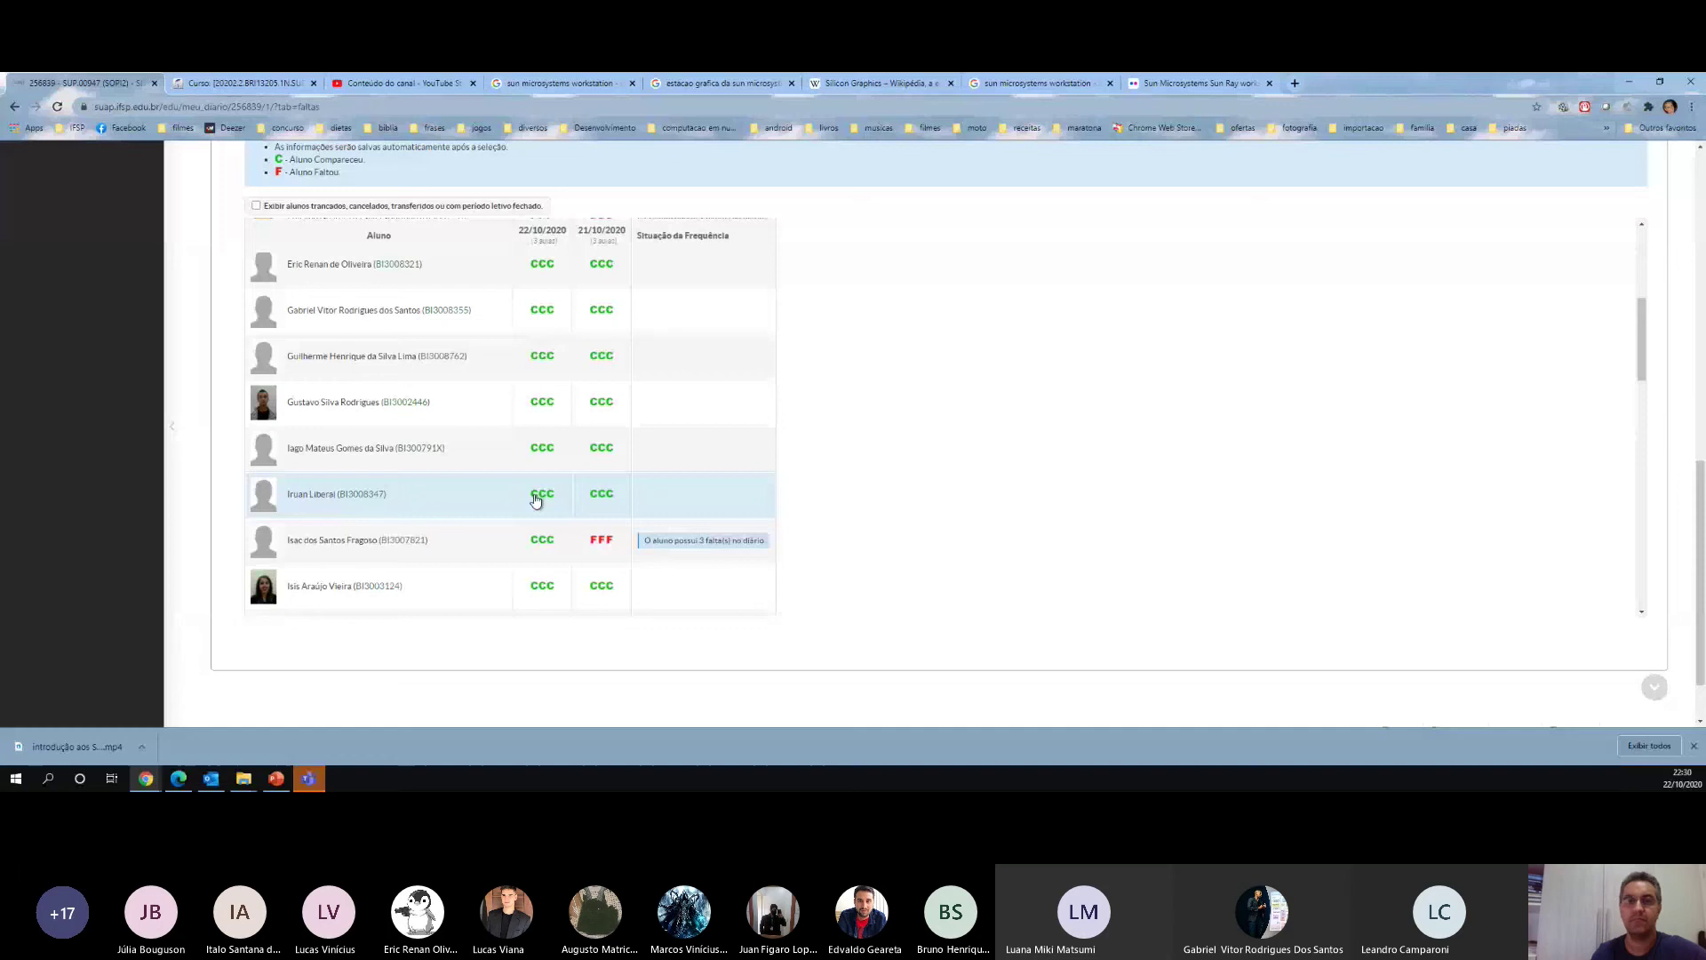
click(536, 498)
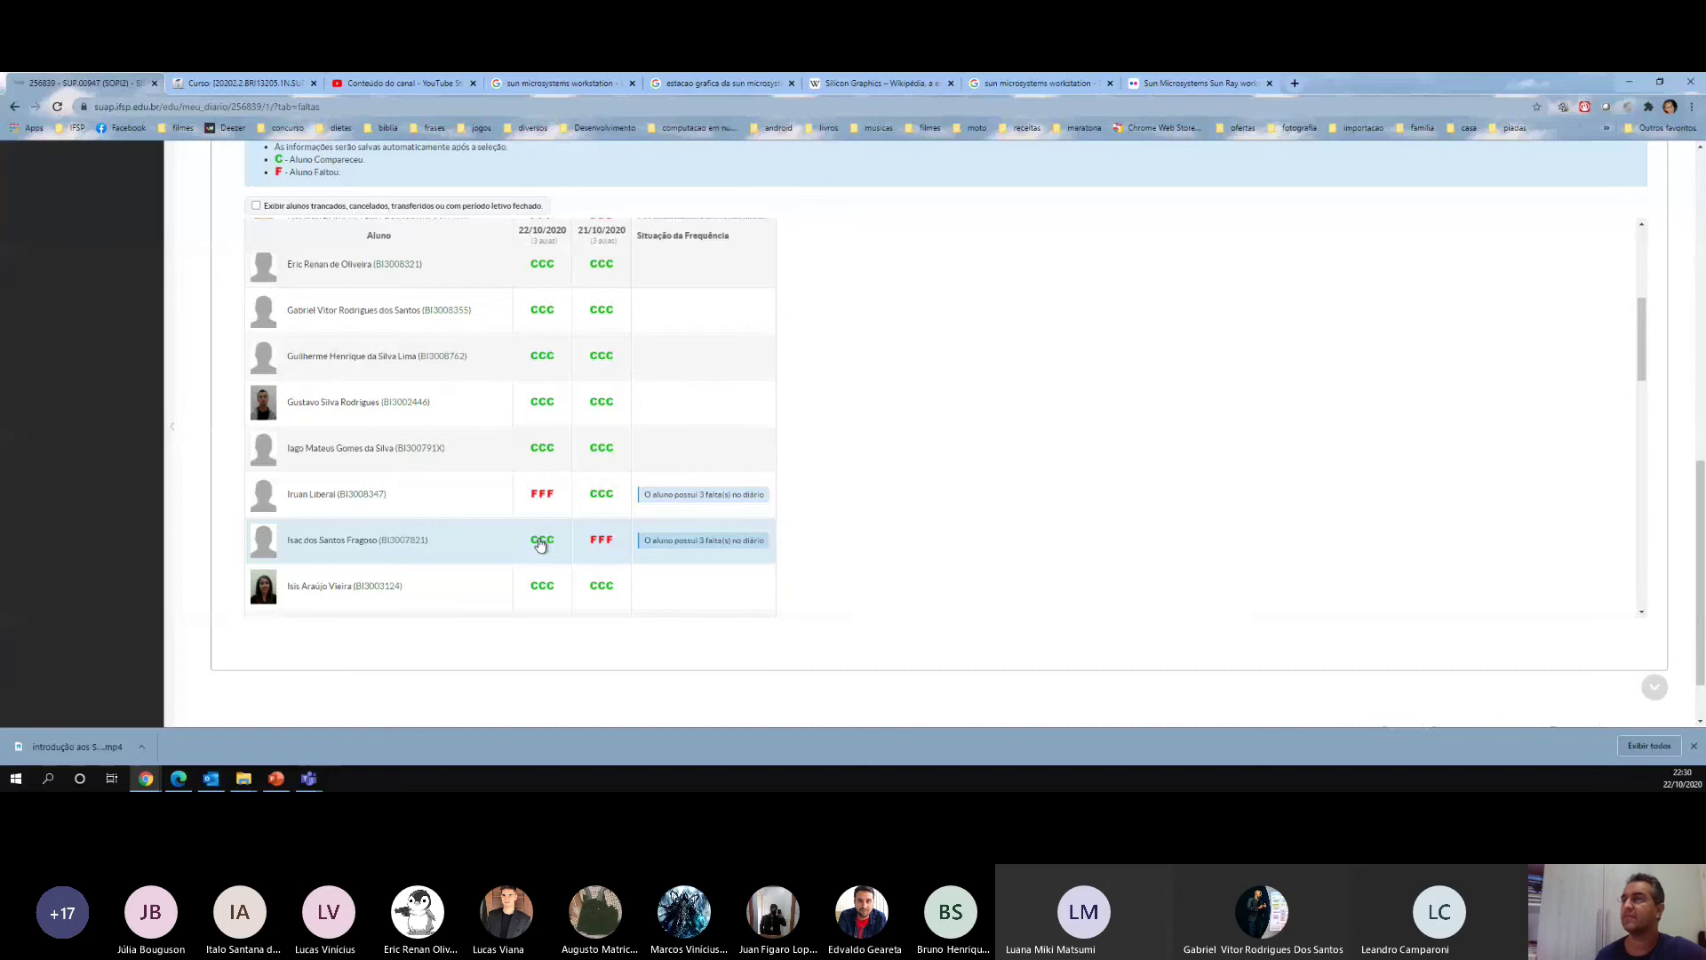
click(540, 542)
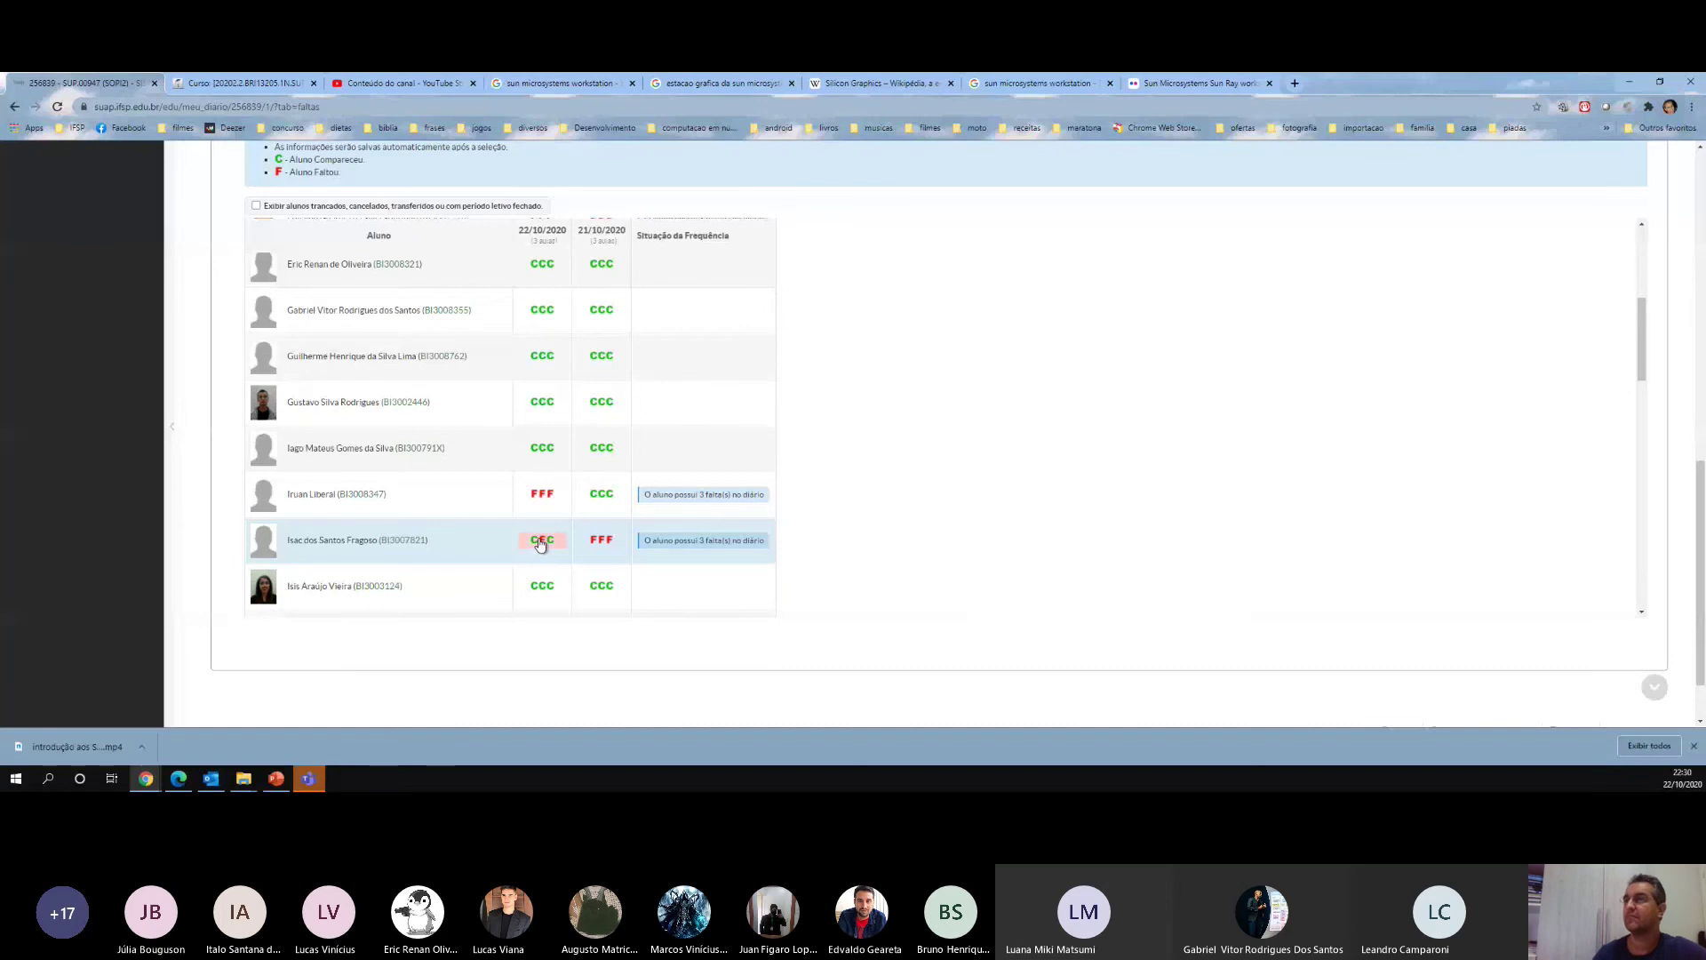
click(540, 543)
- Set the 13th listed student back to present (CCC) for the 22/10/2020 classes
scroll(515, 551, down, 2)
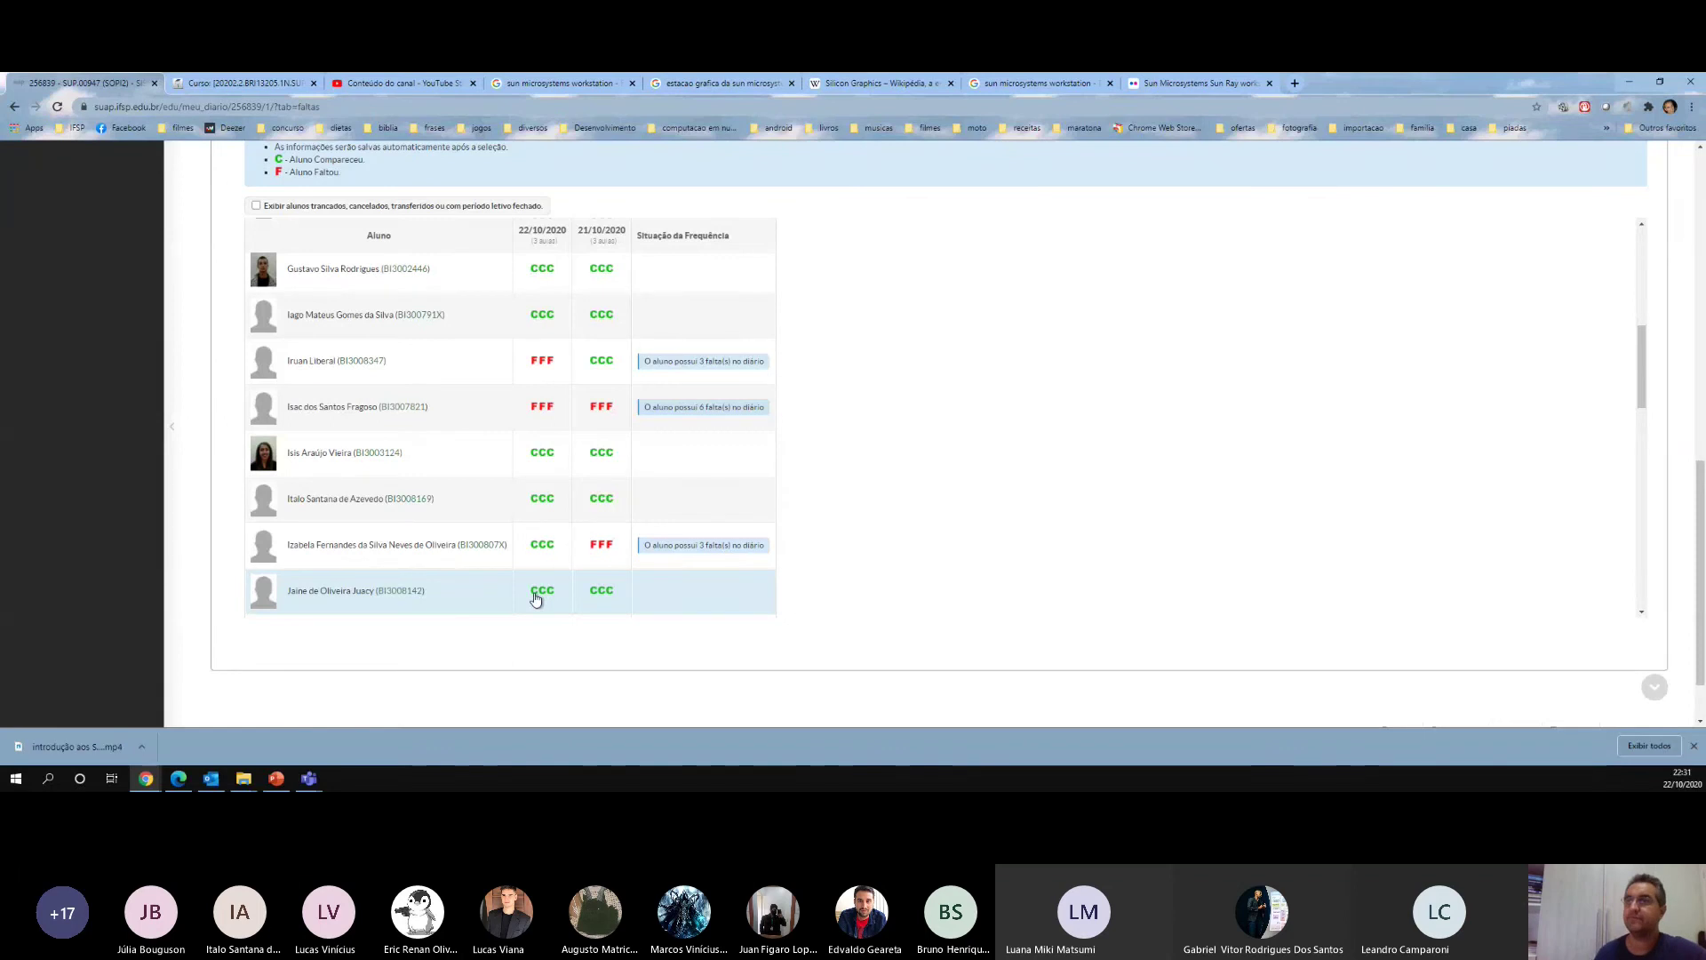
scroll(538, 591, down, 3)
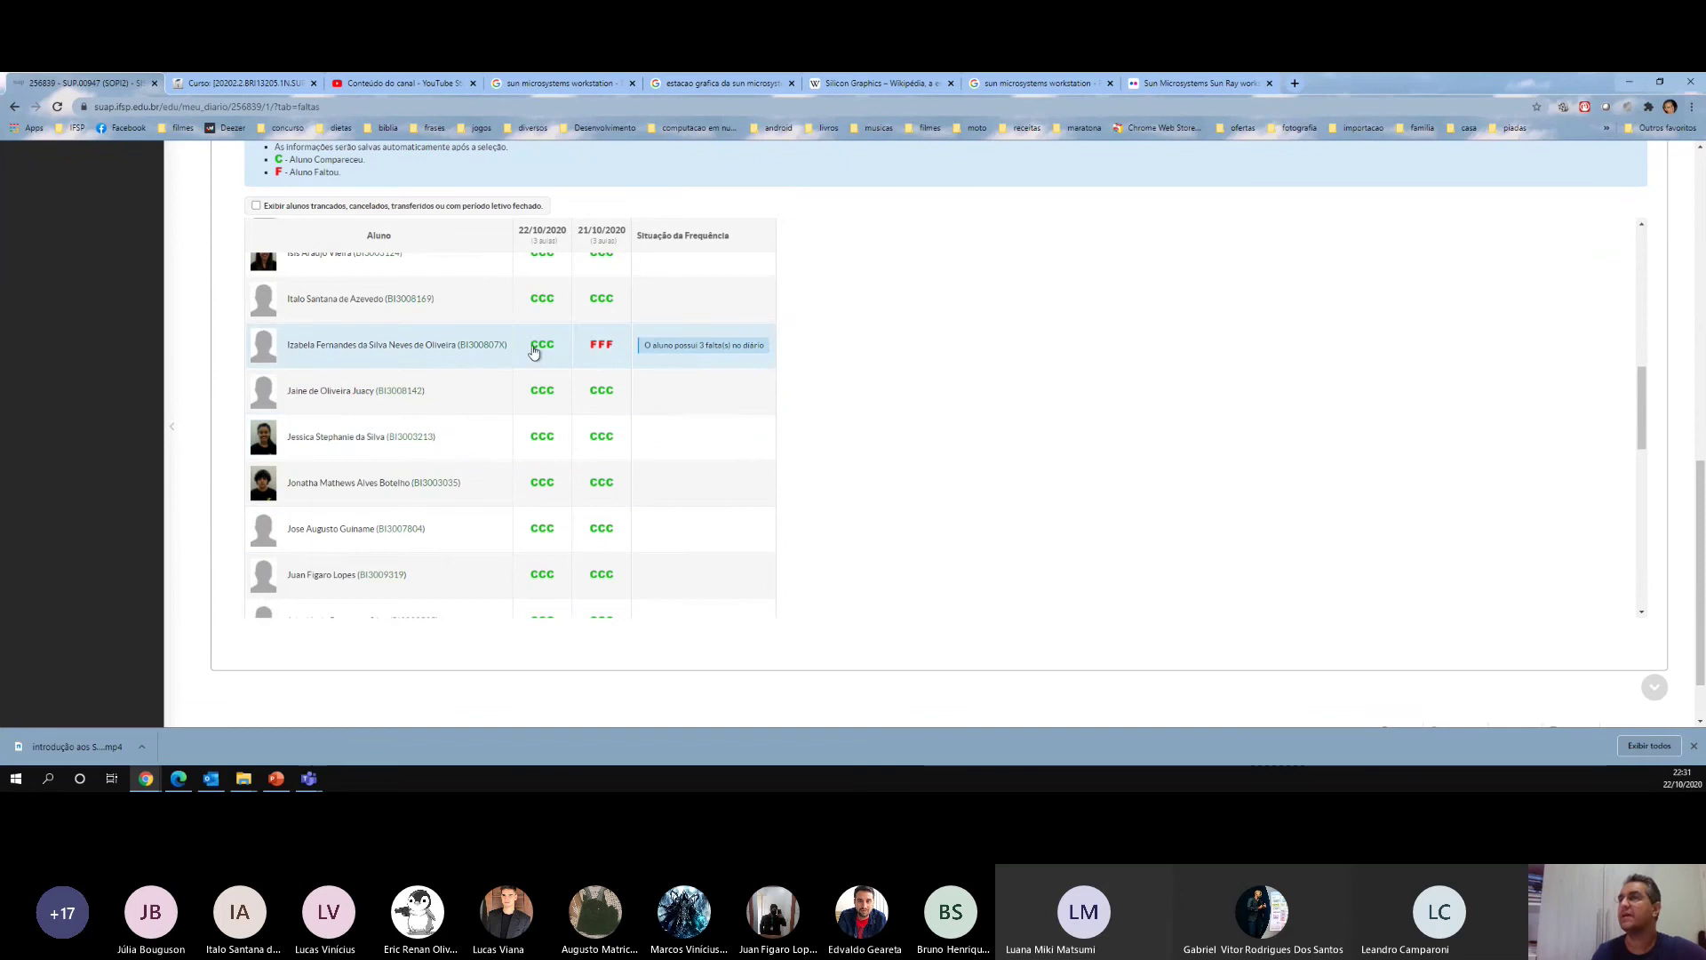
scroll(534, 343, up, 2)
click(542, 294)
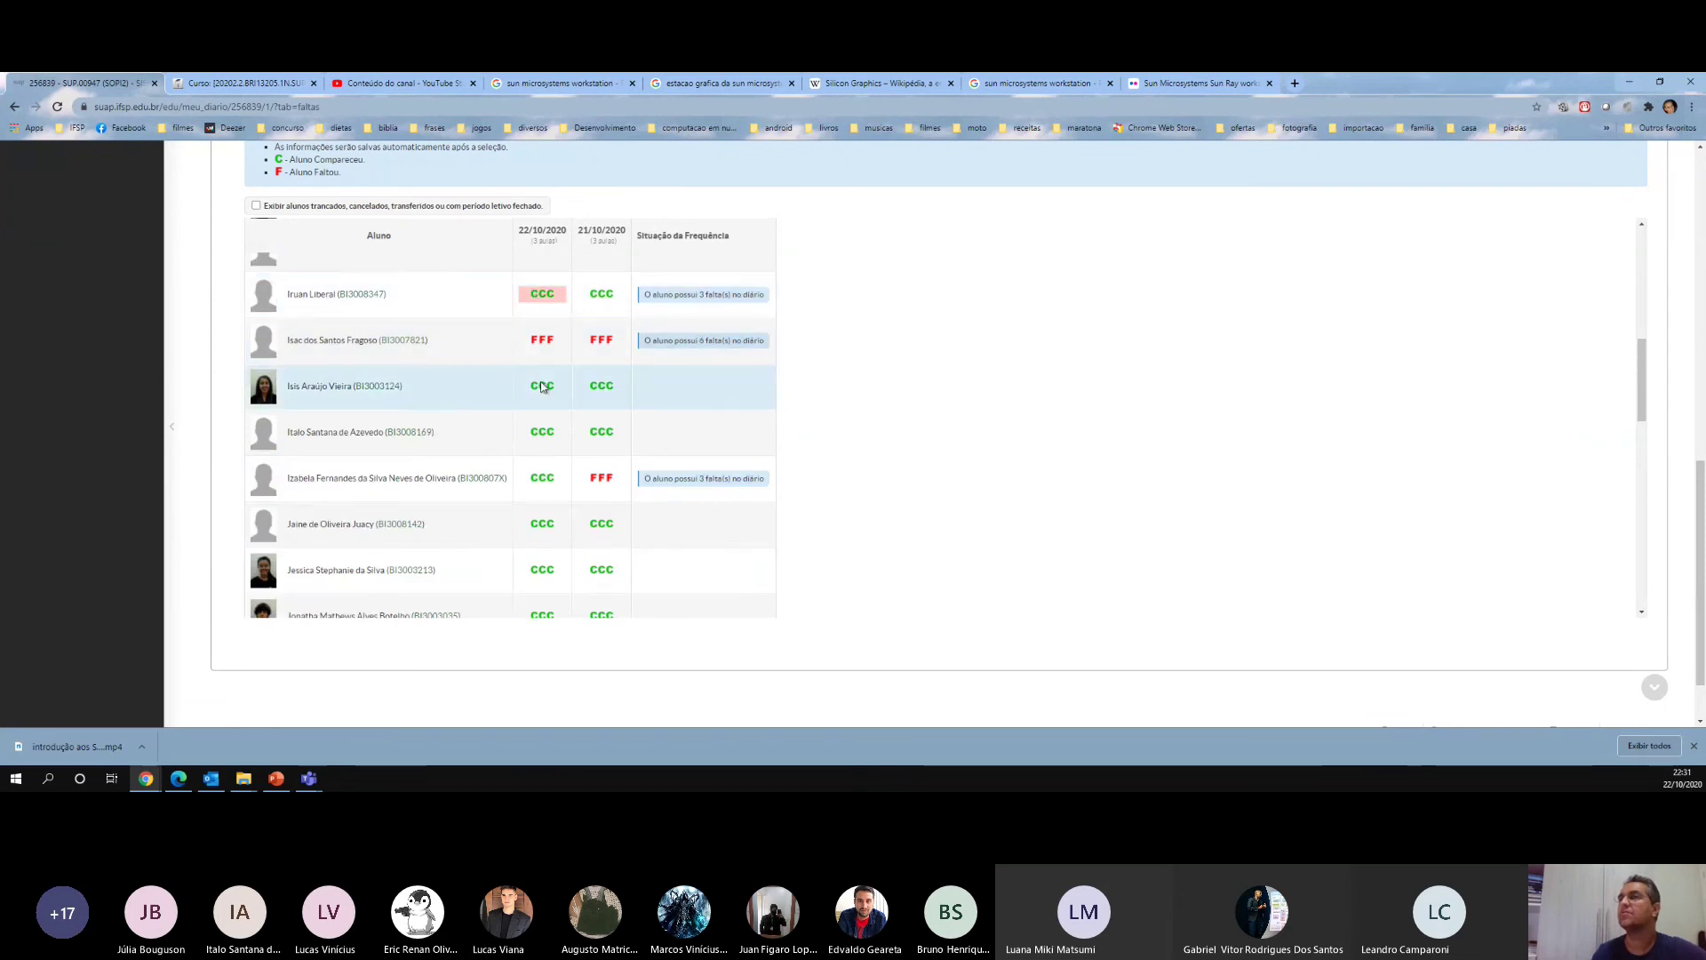
scroll(548, 569, down, 1)
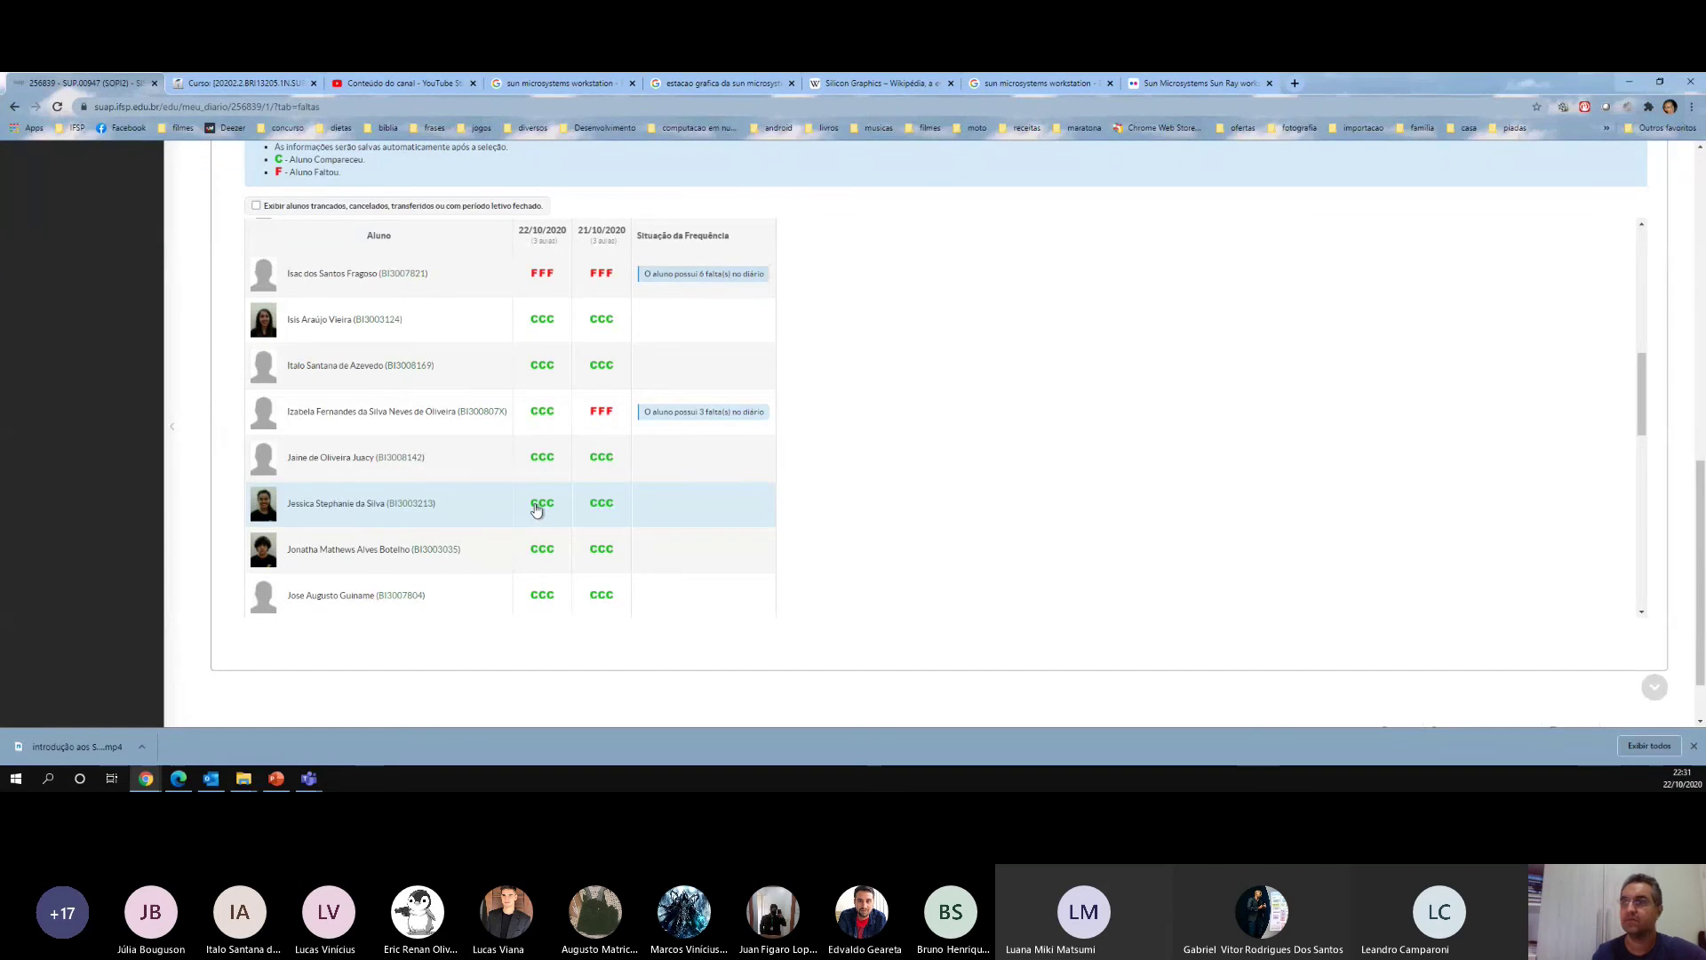
click(537, 508)
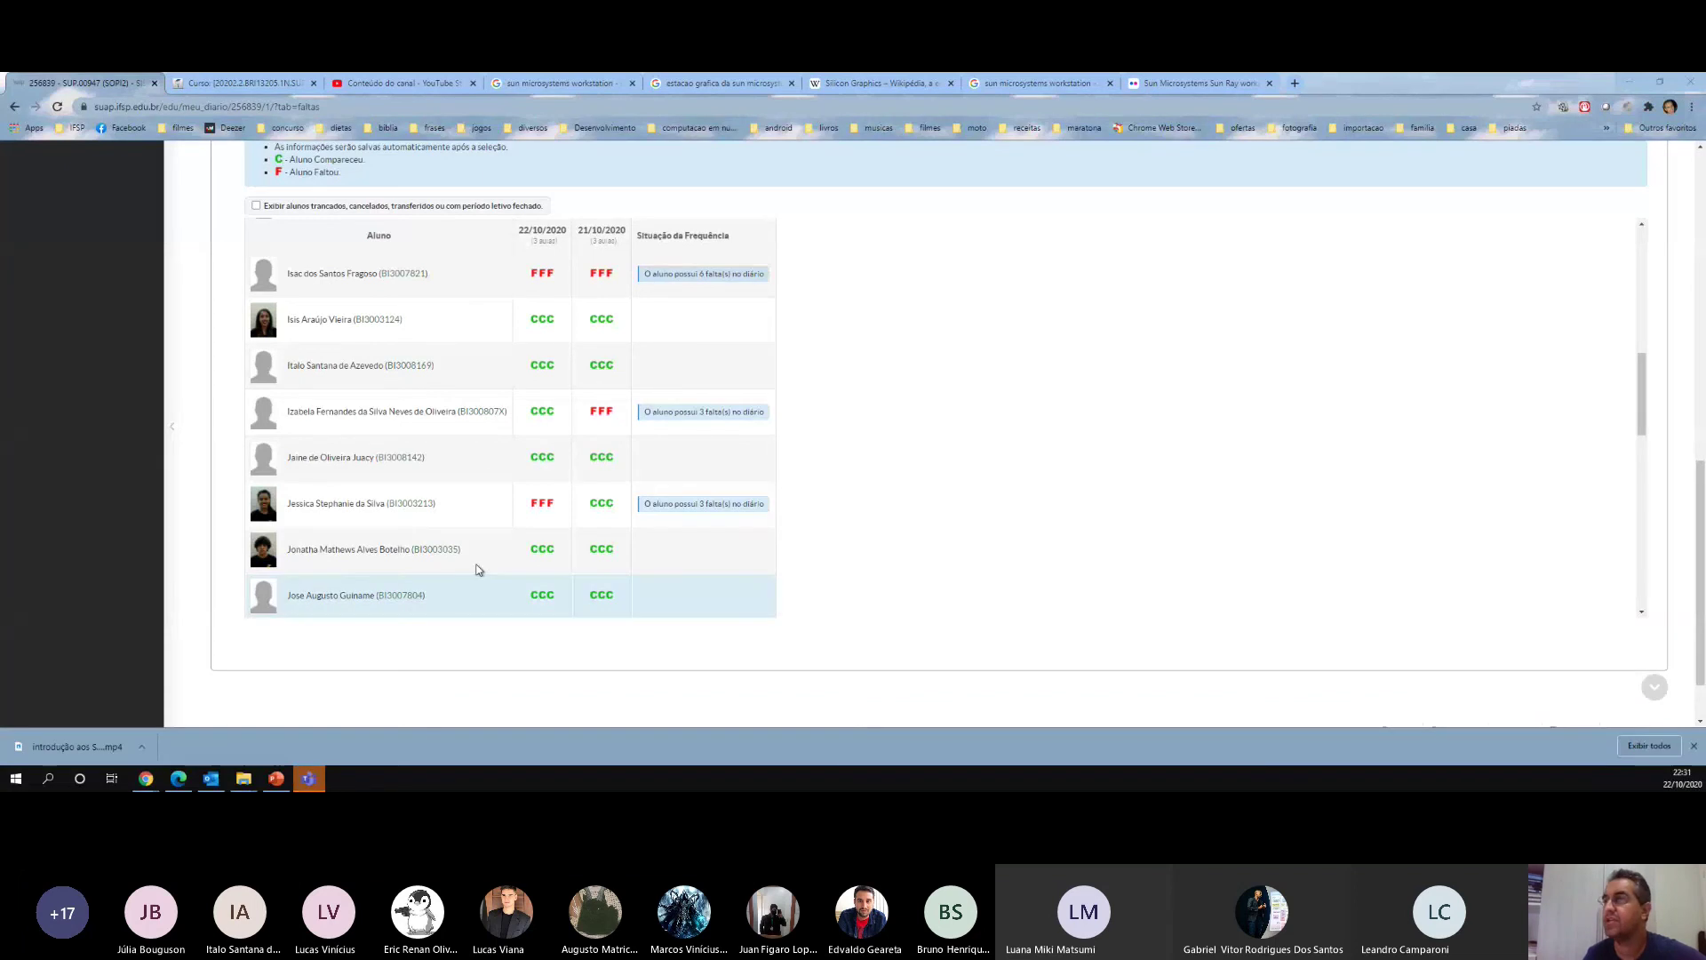
click(543, 503)
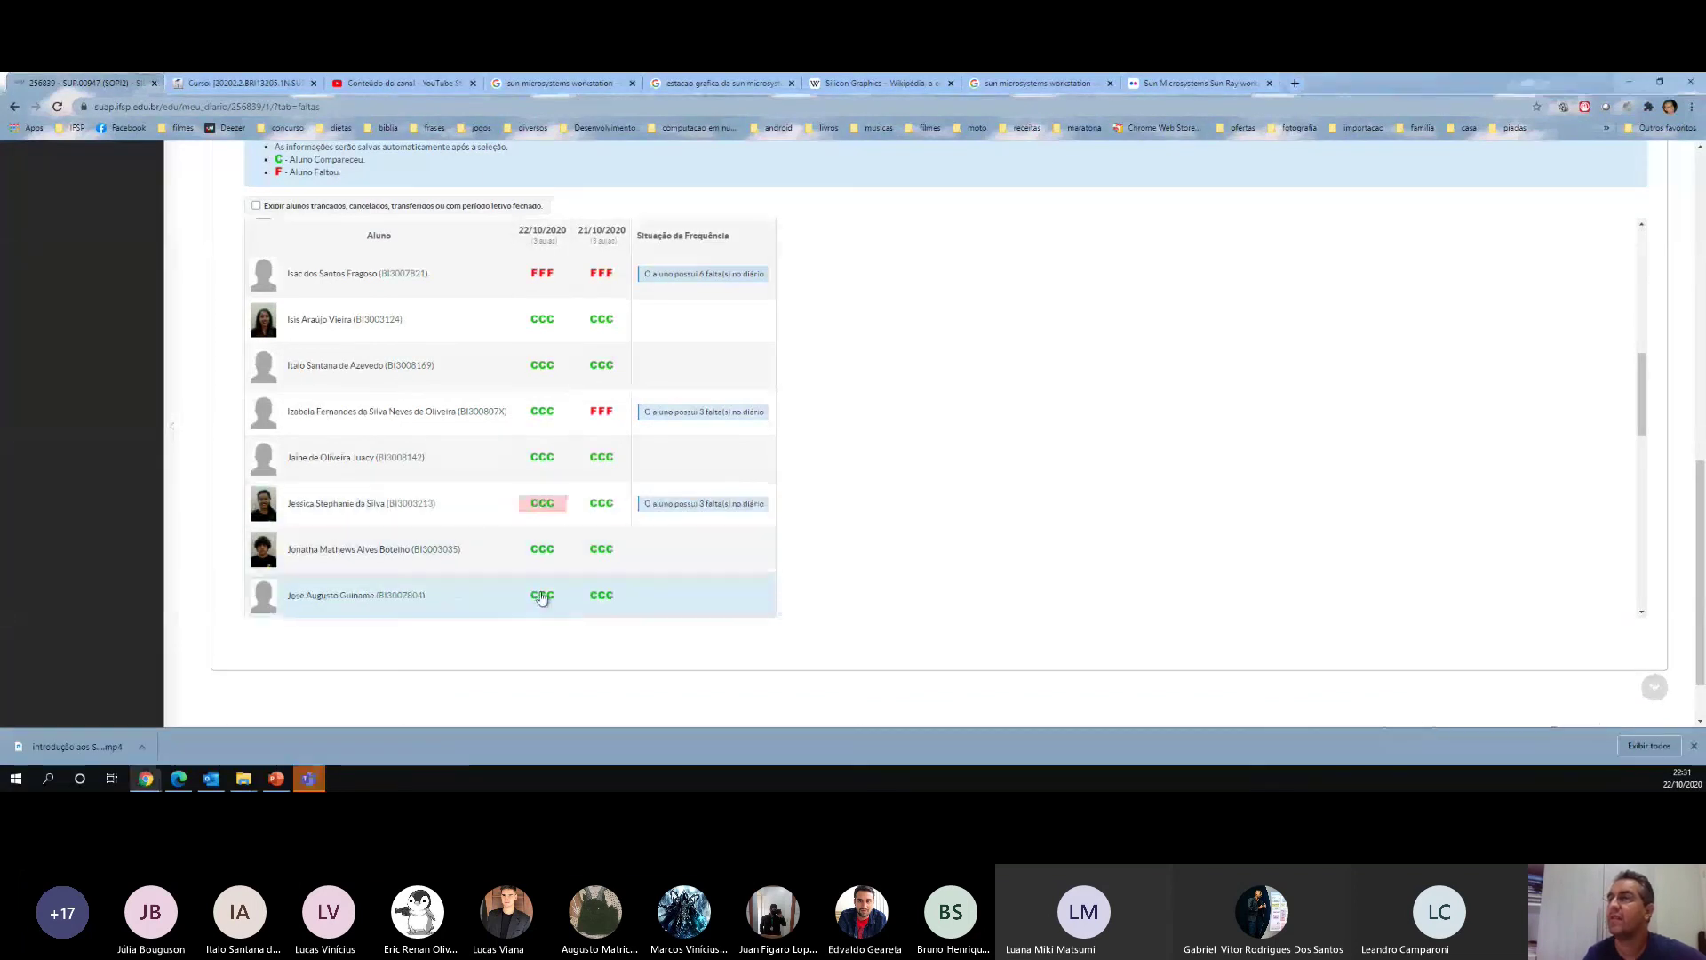
- Keep the 25th listed student present (CCC) and mark the 27th absent (FFF) for the 22/10/2020 classes
scroll(549, 597, down, 3)
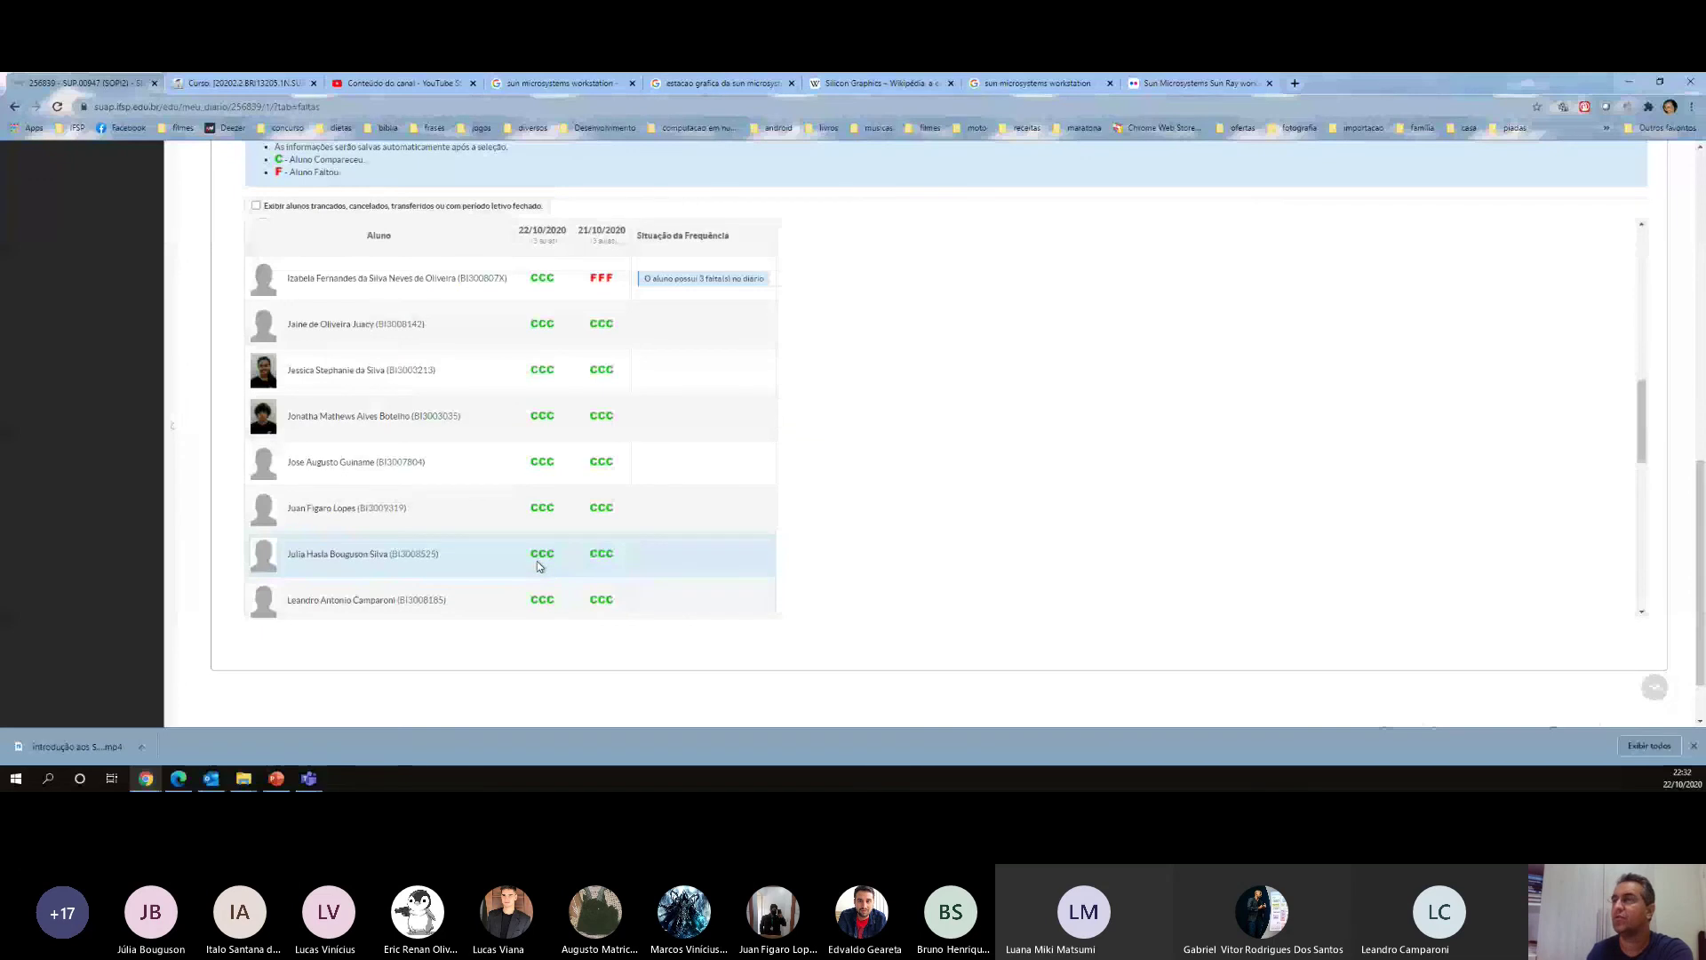
scroll(539, 560, down, 3)
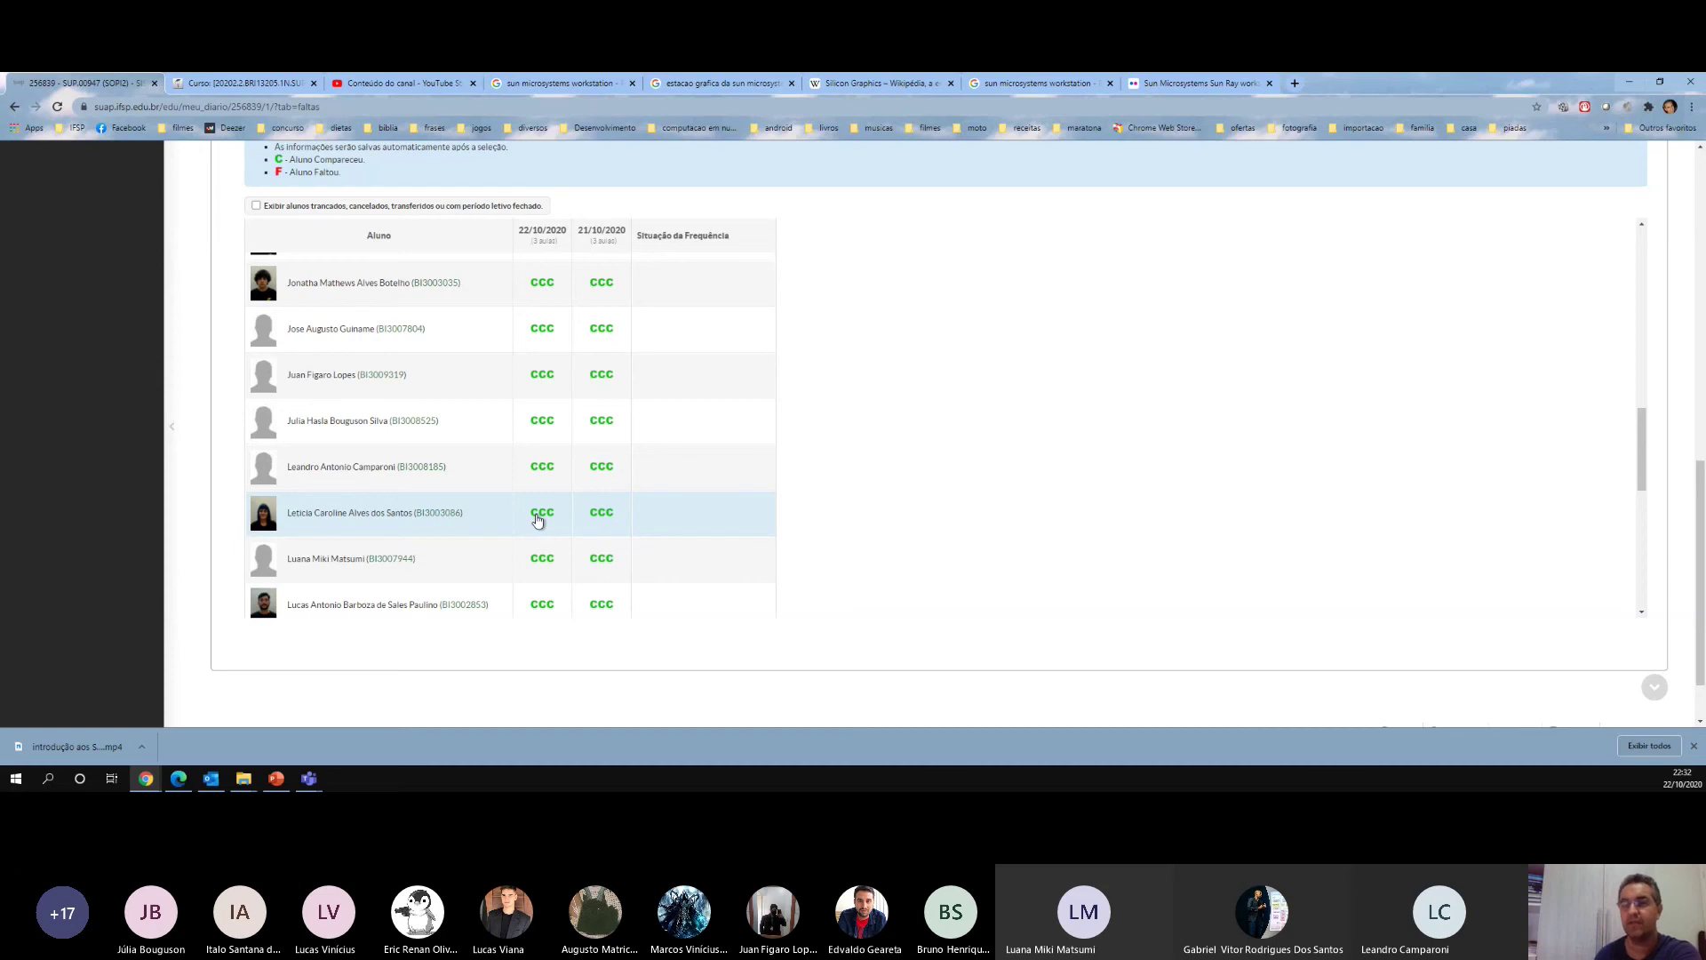
click(537, 517)
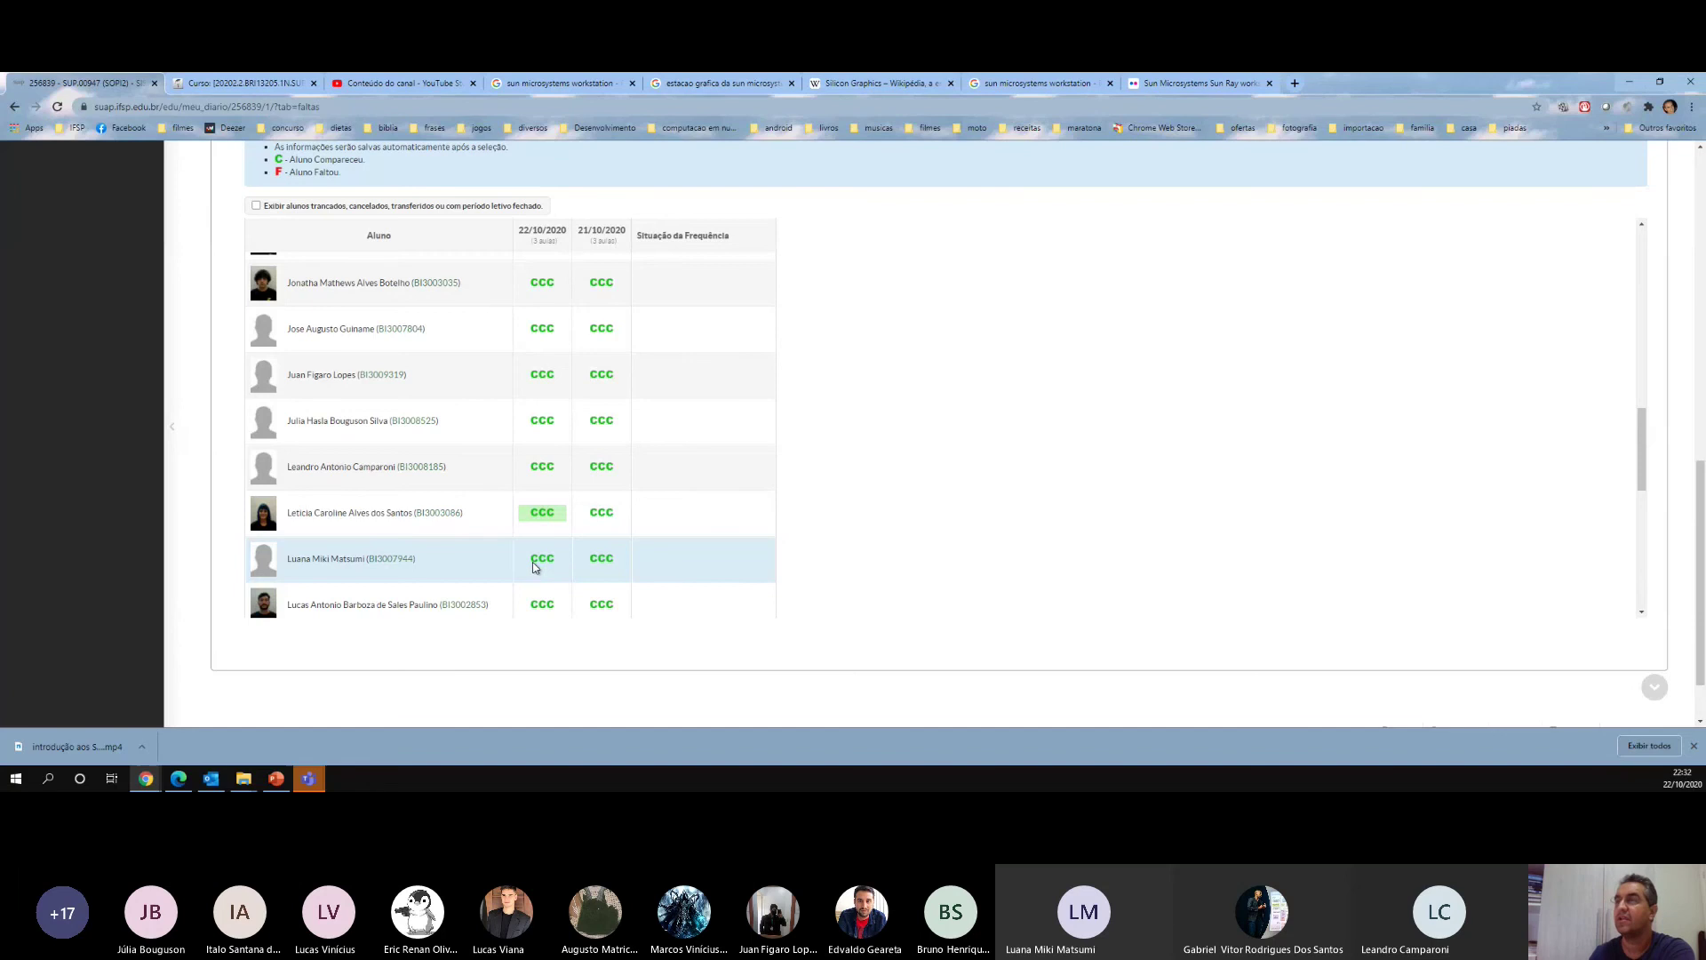
click(539, 608)
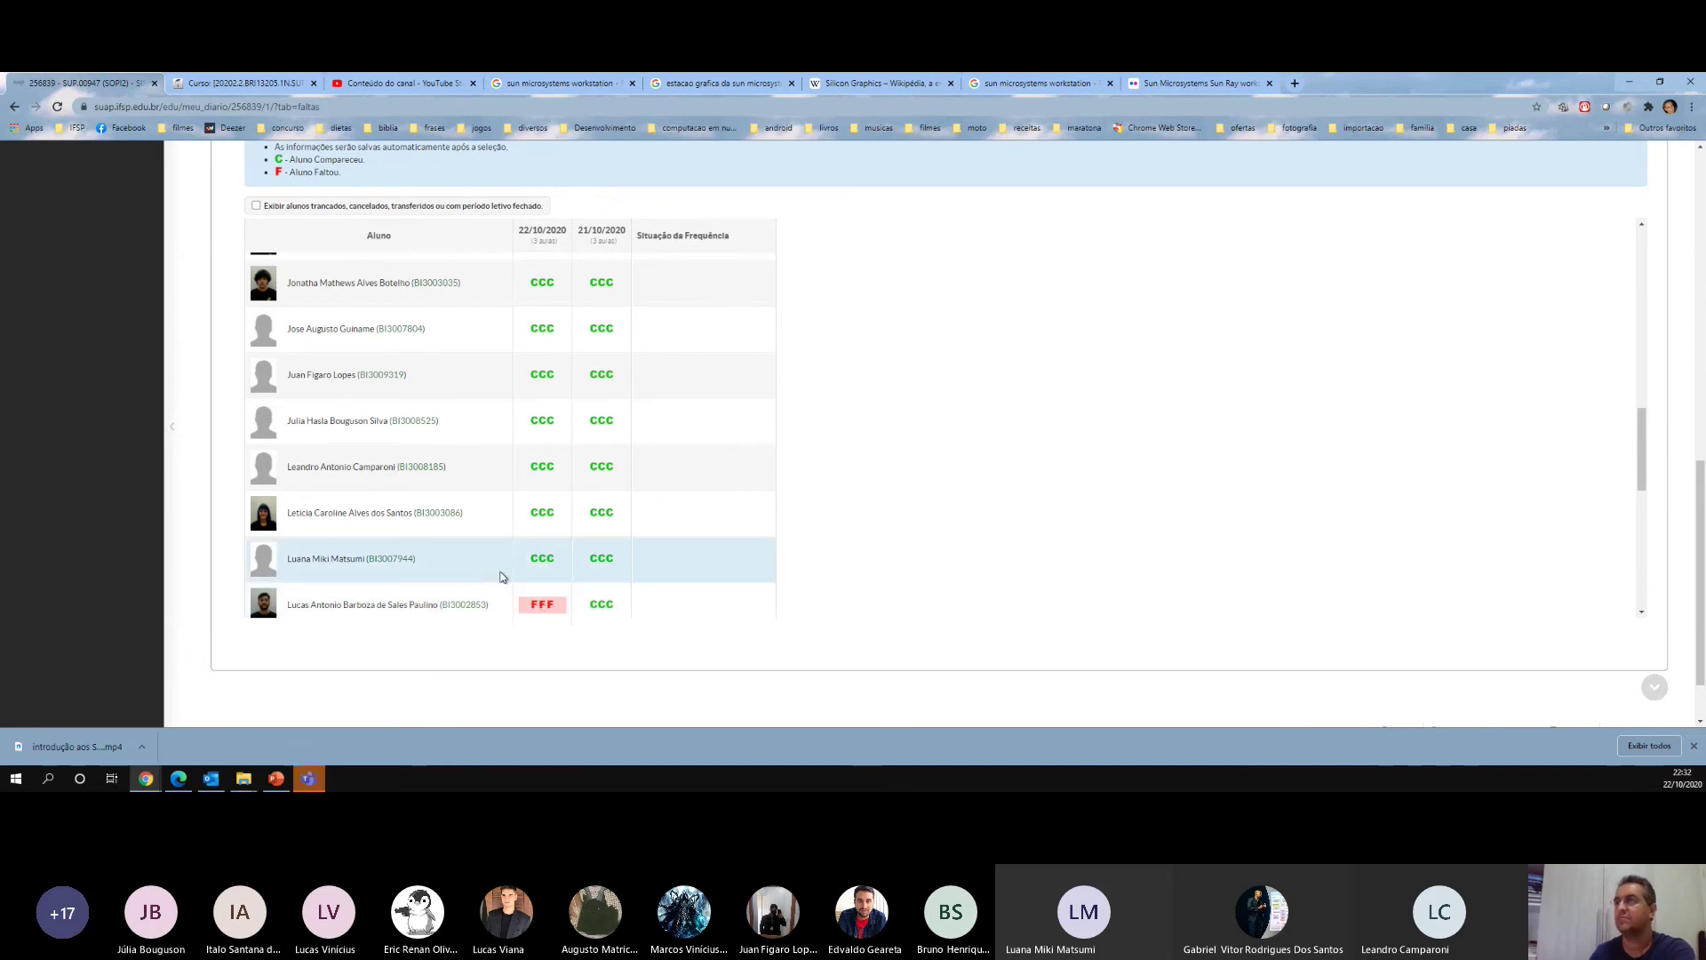
- Mark the 31st listed student, four rows below the last absence recorded, absent (FFF) for the 22/10/2020 classes
scroll(500, 578, down, 2)
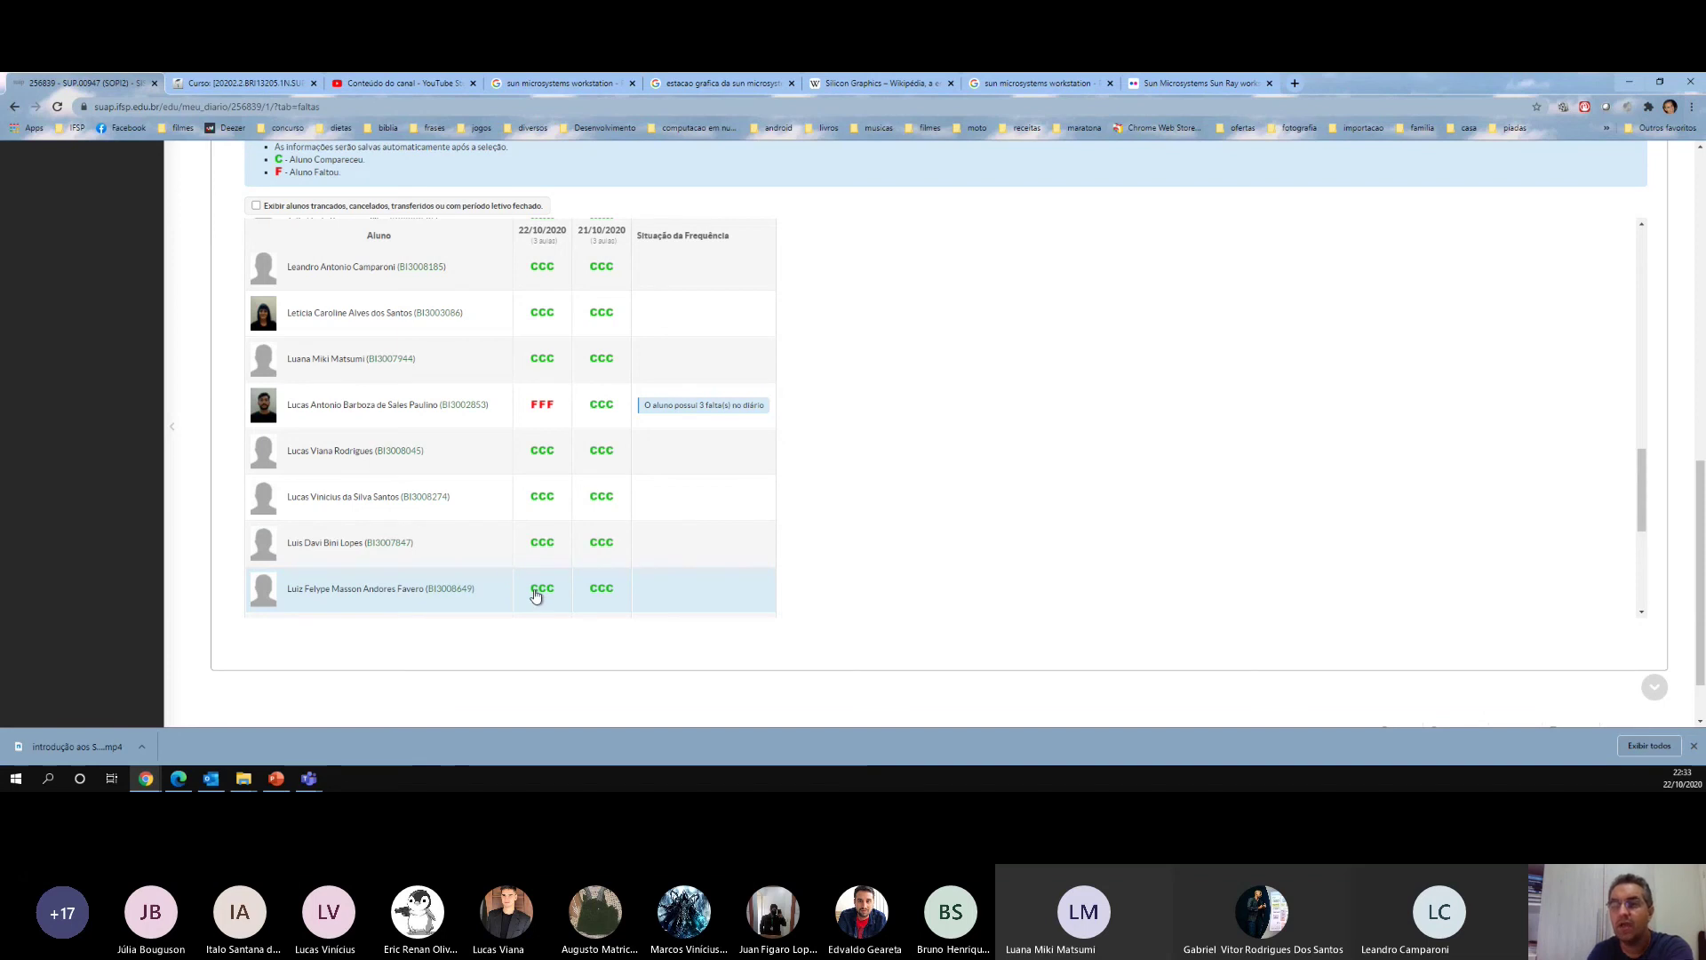
scroll(536, 569, down, 1)
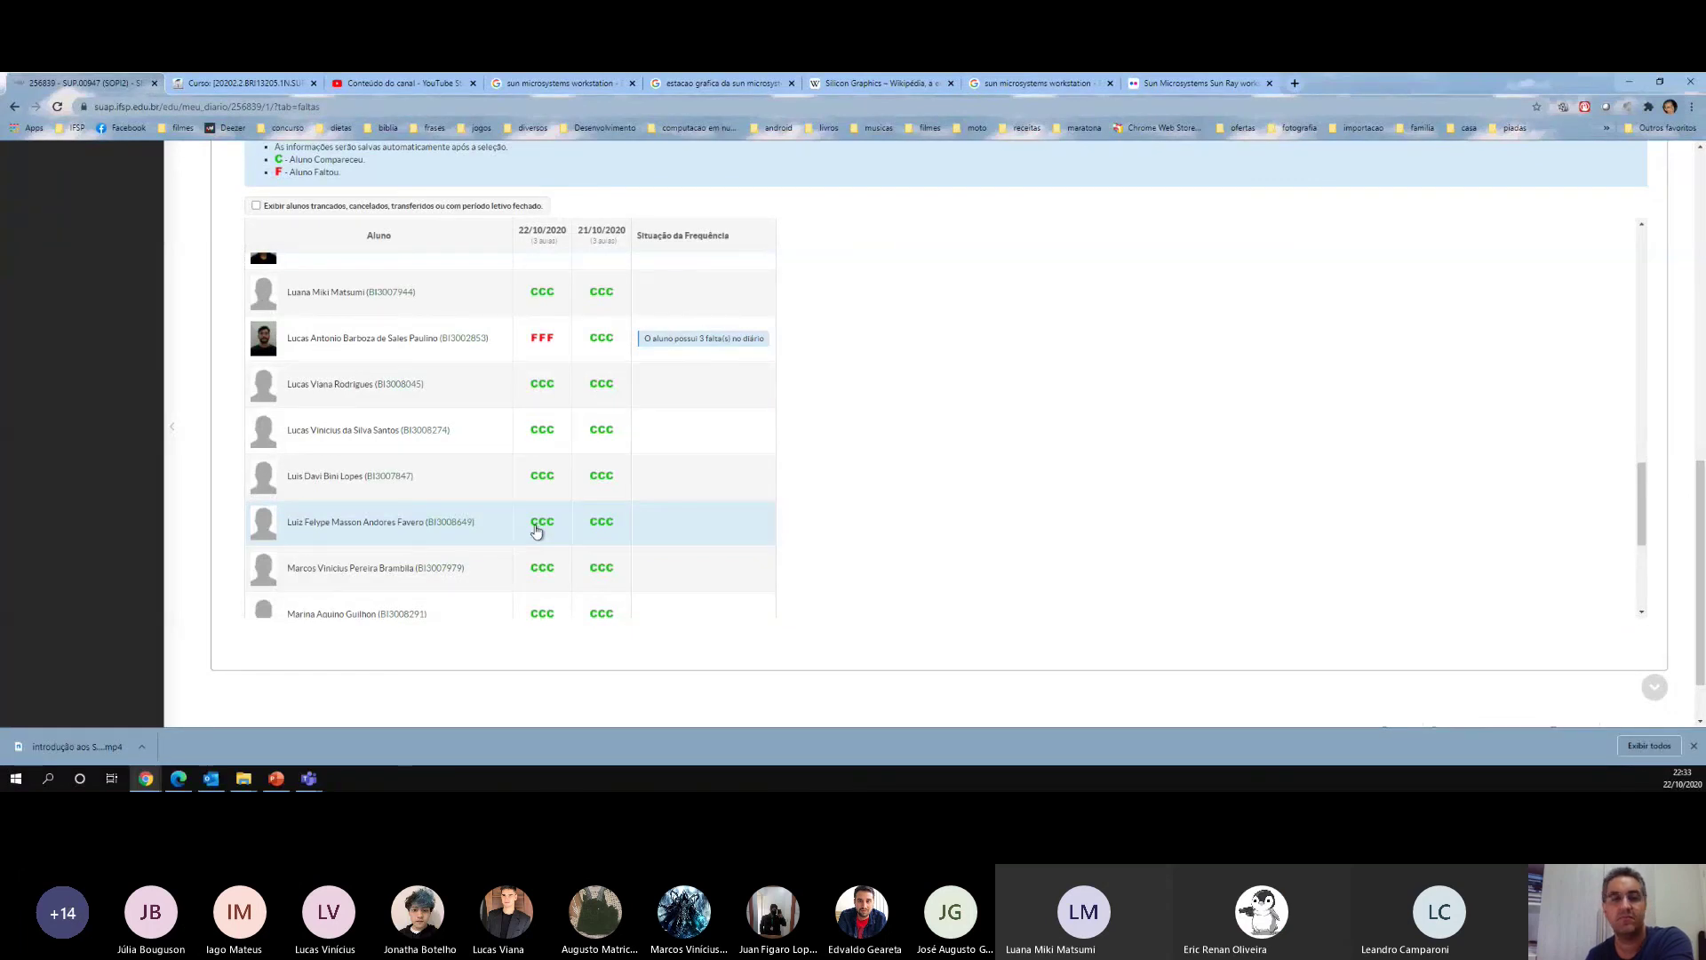
click(540, 525)
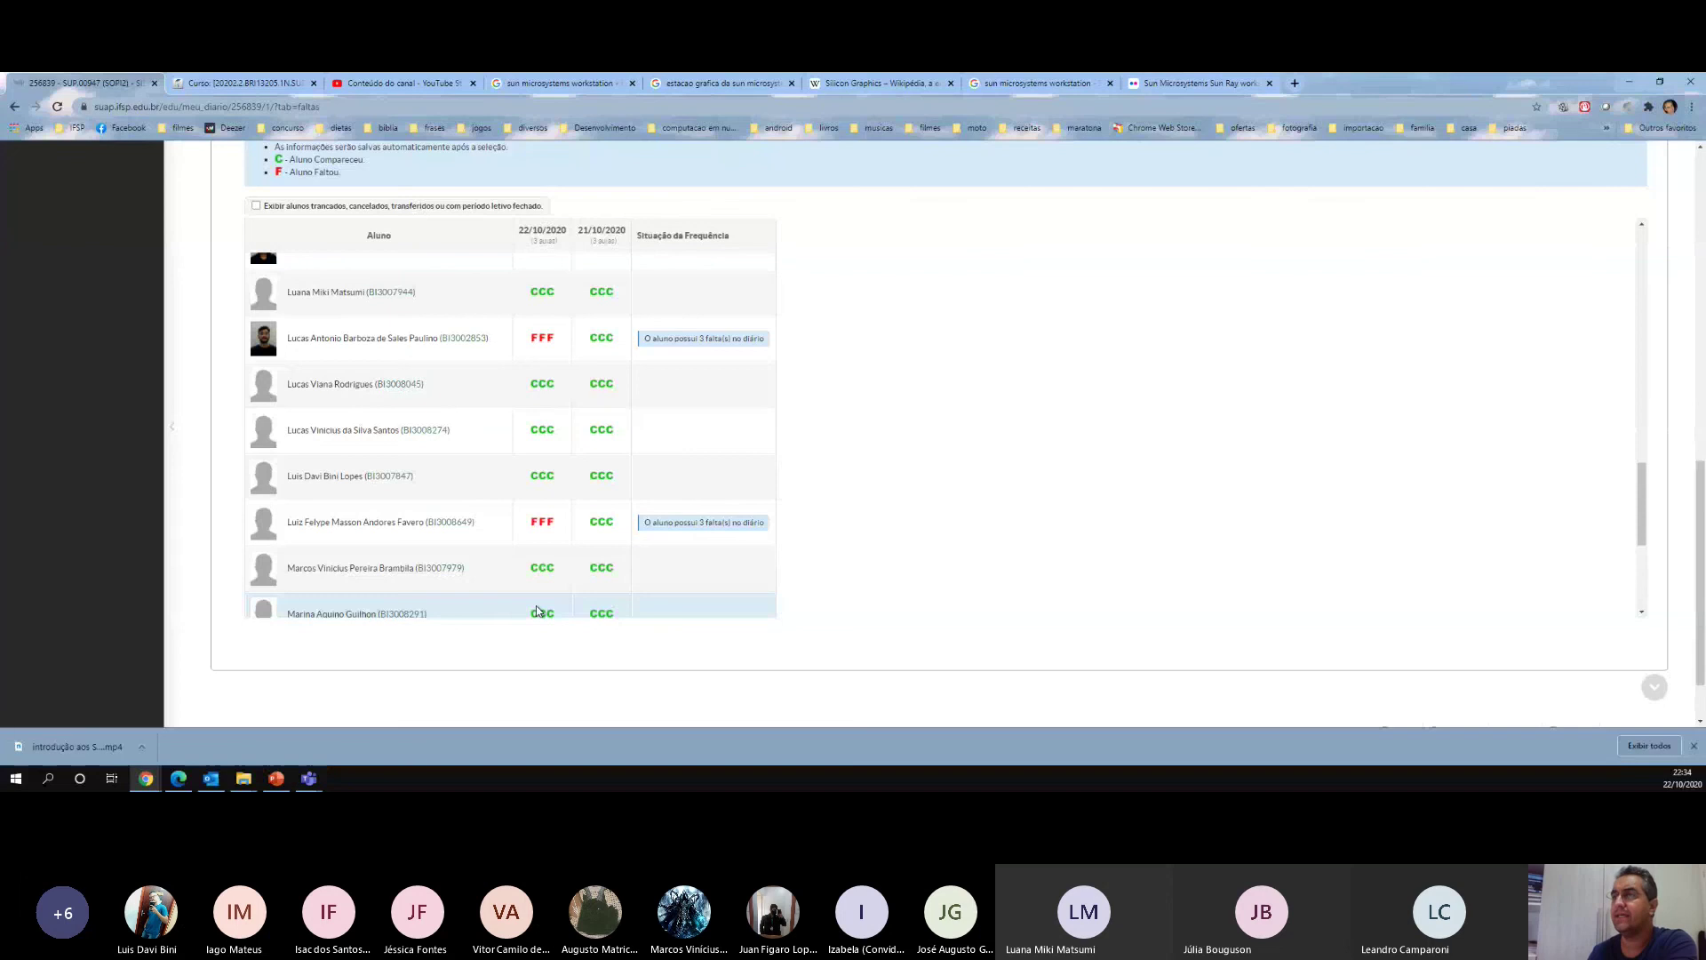
- Mark the three consecutive students listed 33rd to 35th absent (FFF) for the 22/10/2020 classes
scroll(536, 605, down, 3)
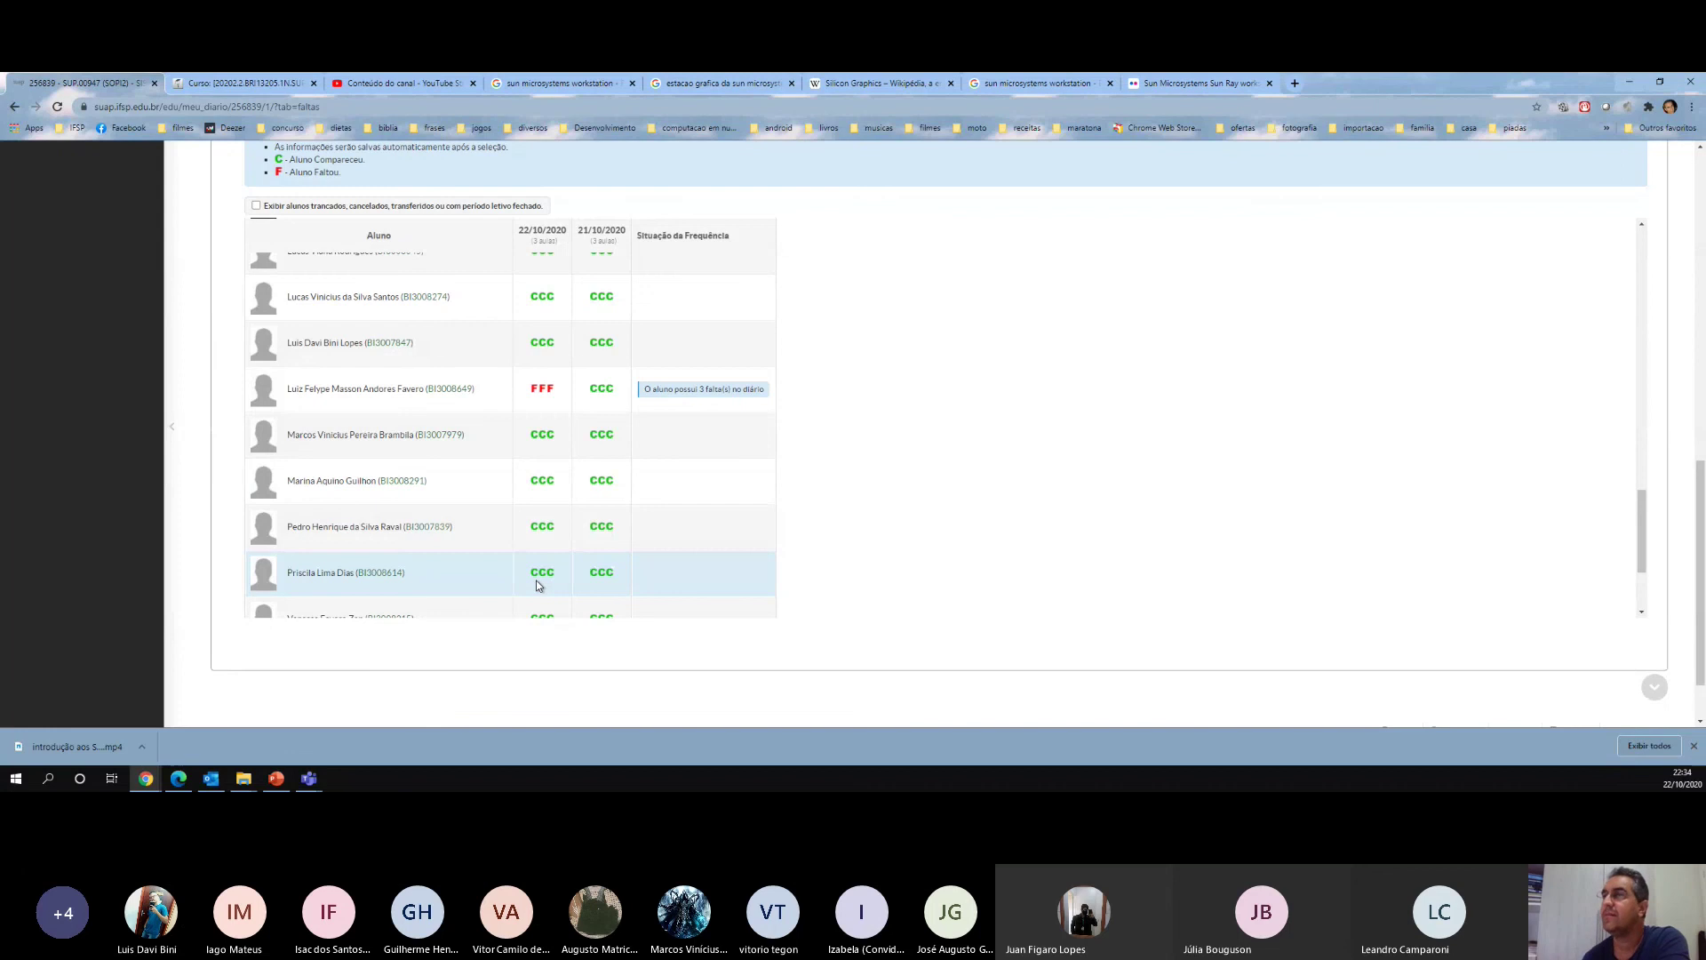
click(538, 484)
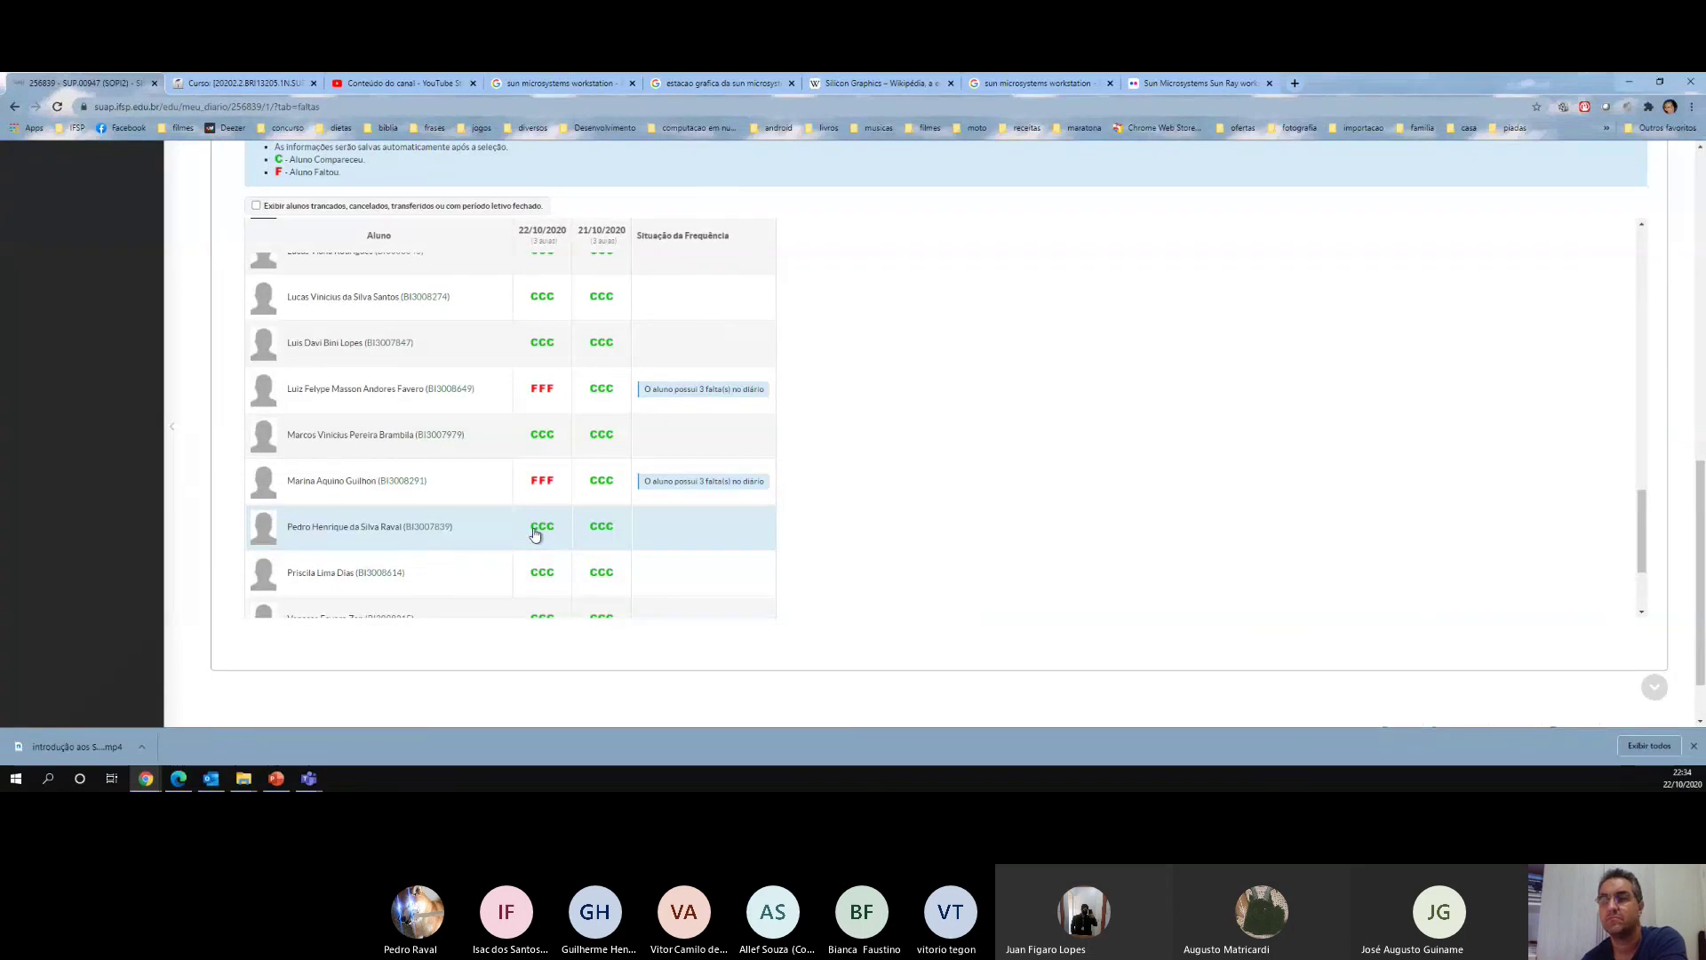
click(535, 531)
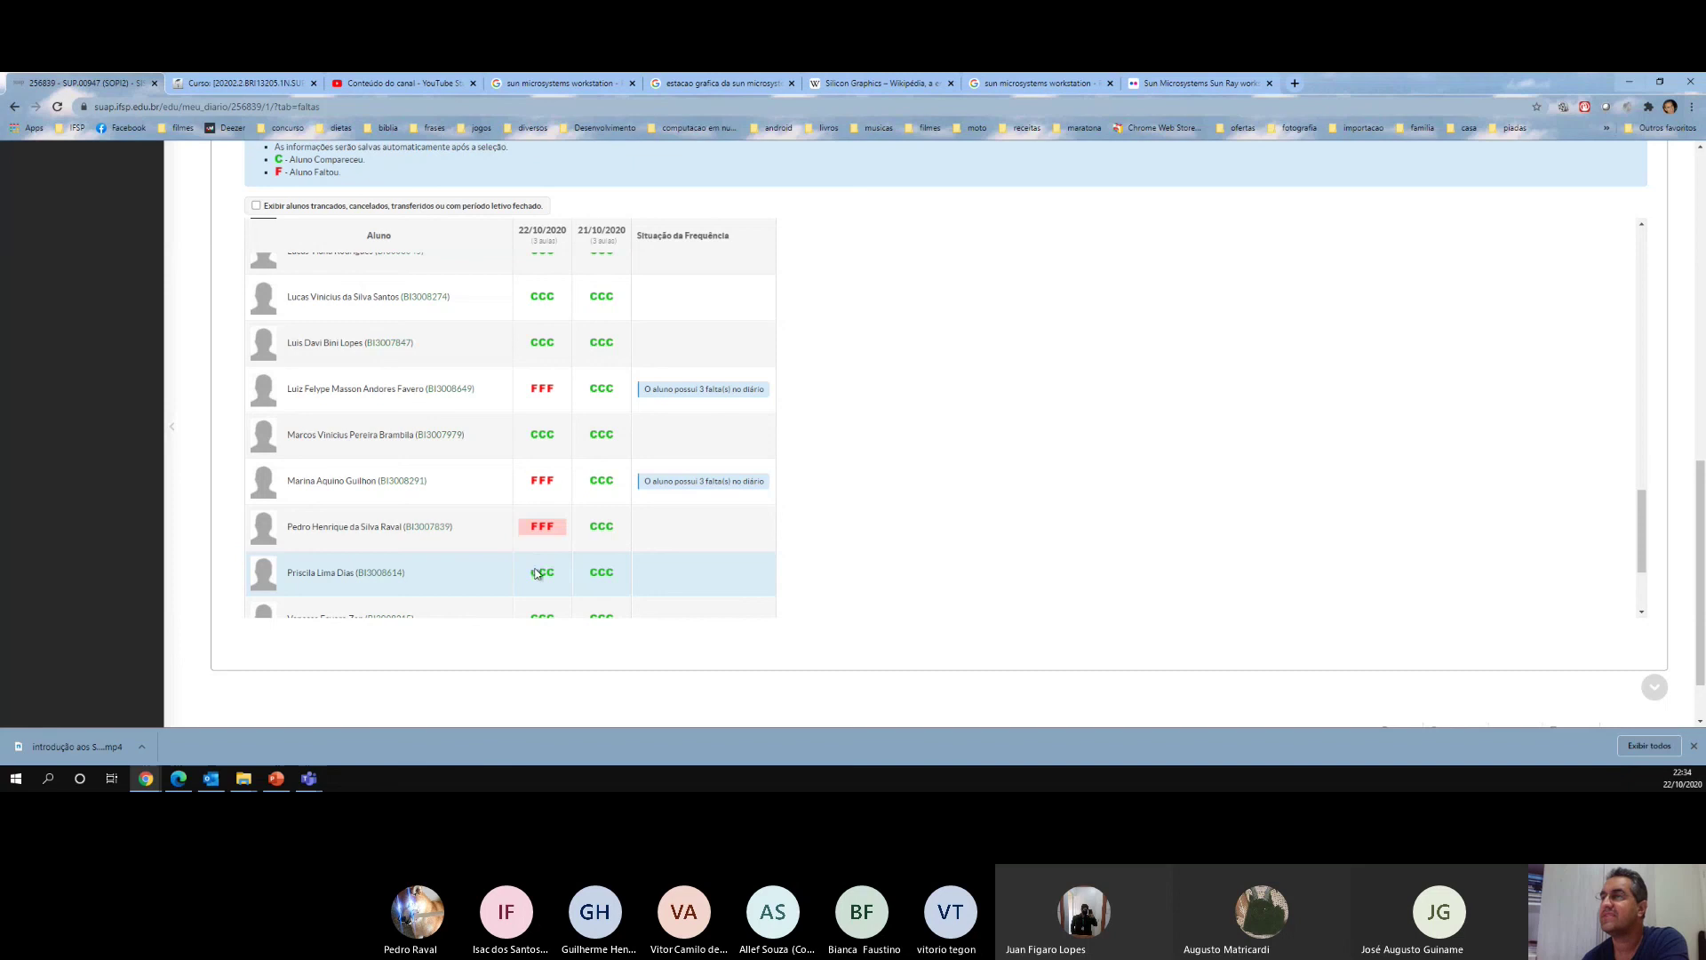
scroll(536, 574, down, 1)
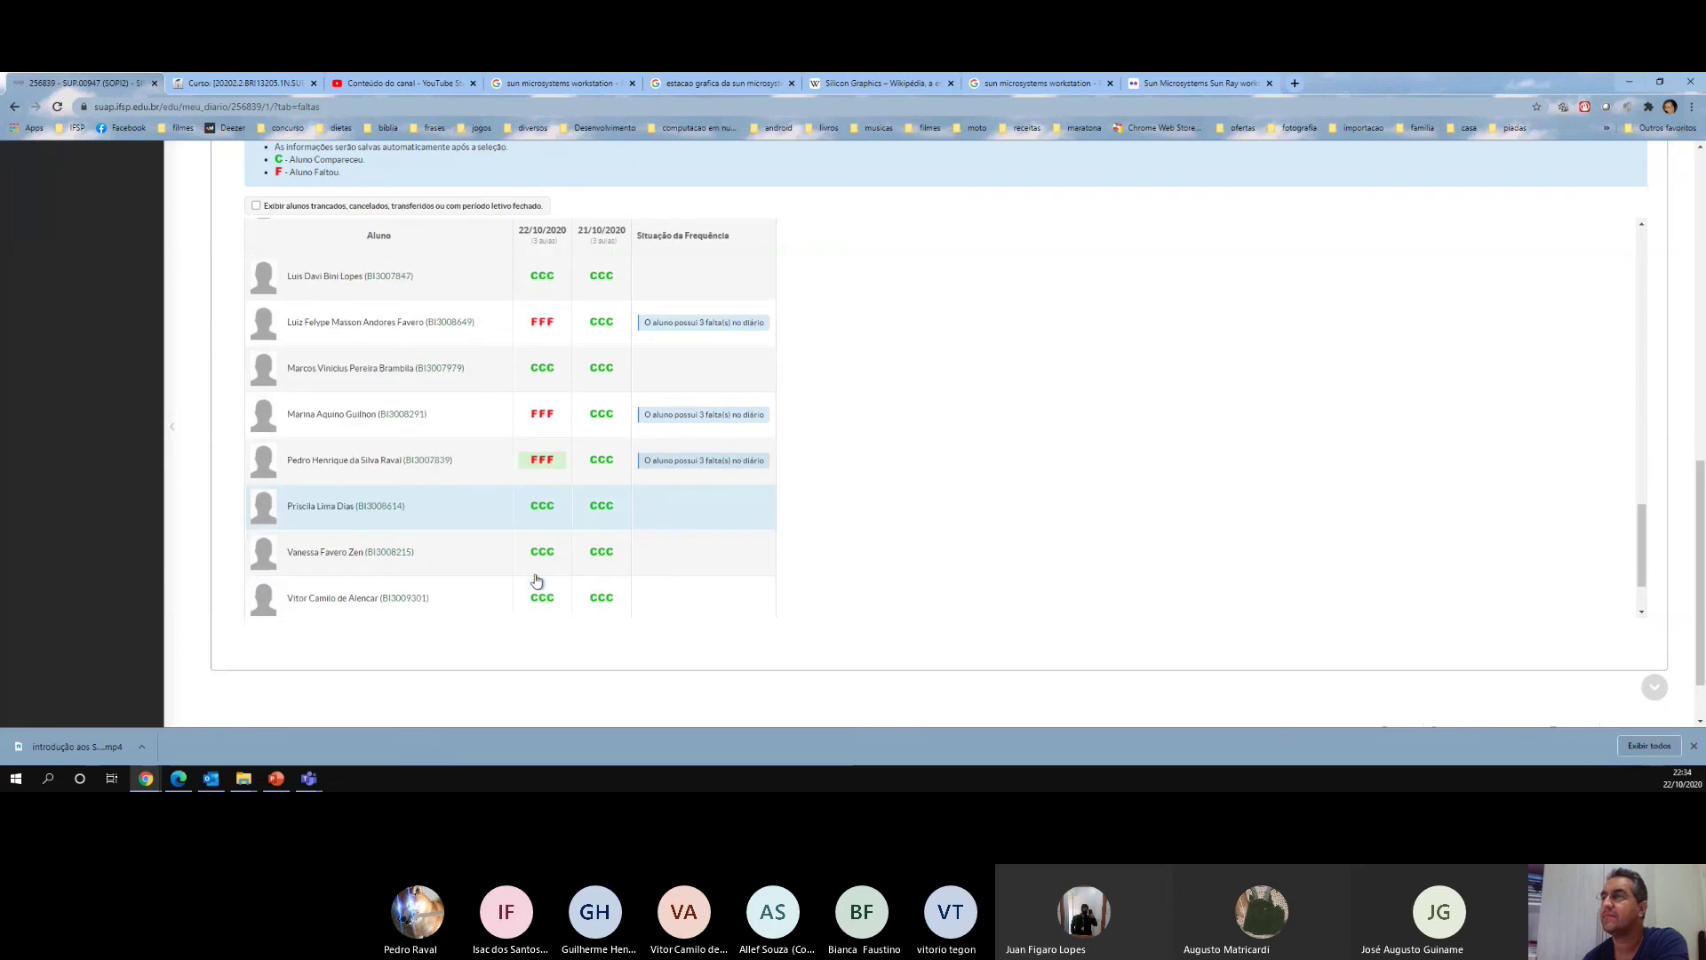
click(534, 508)
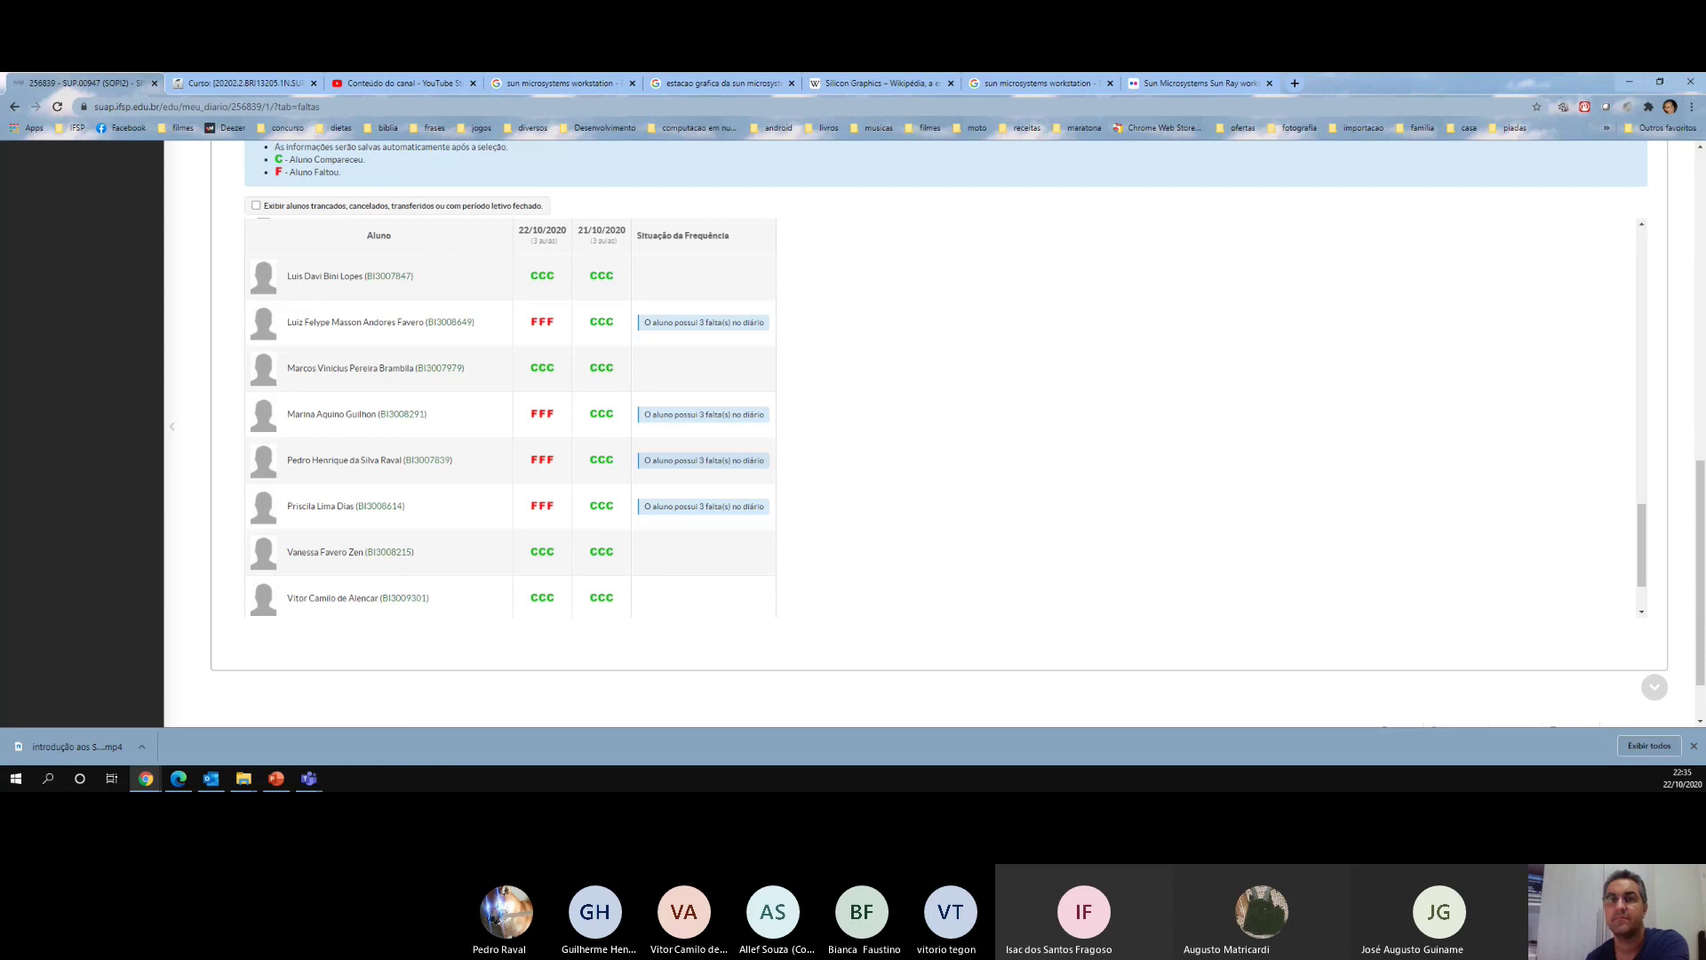
key(alt+Tab)
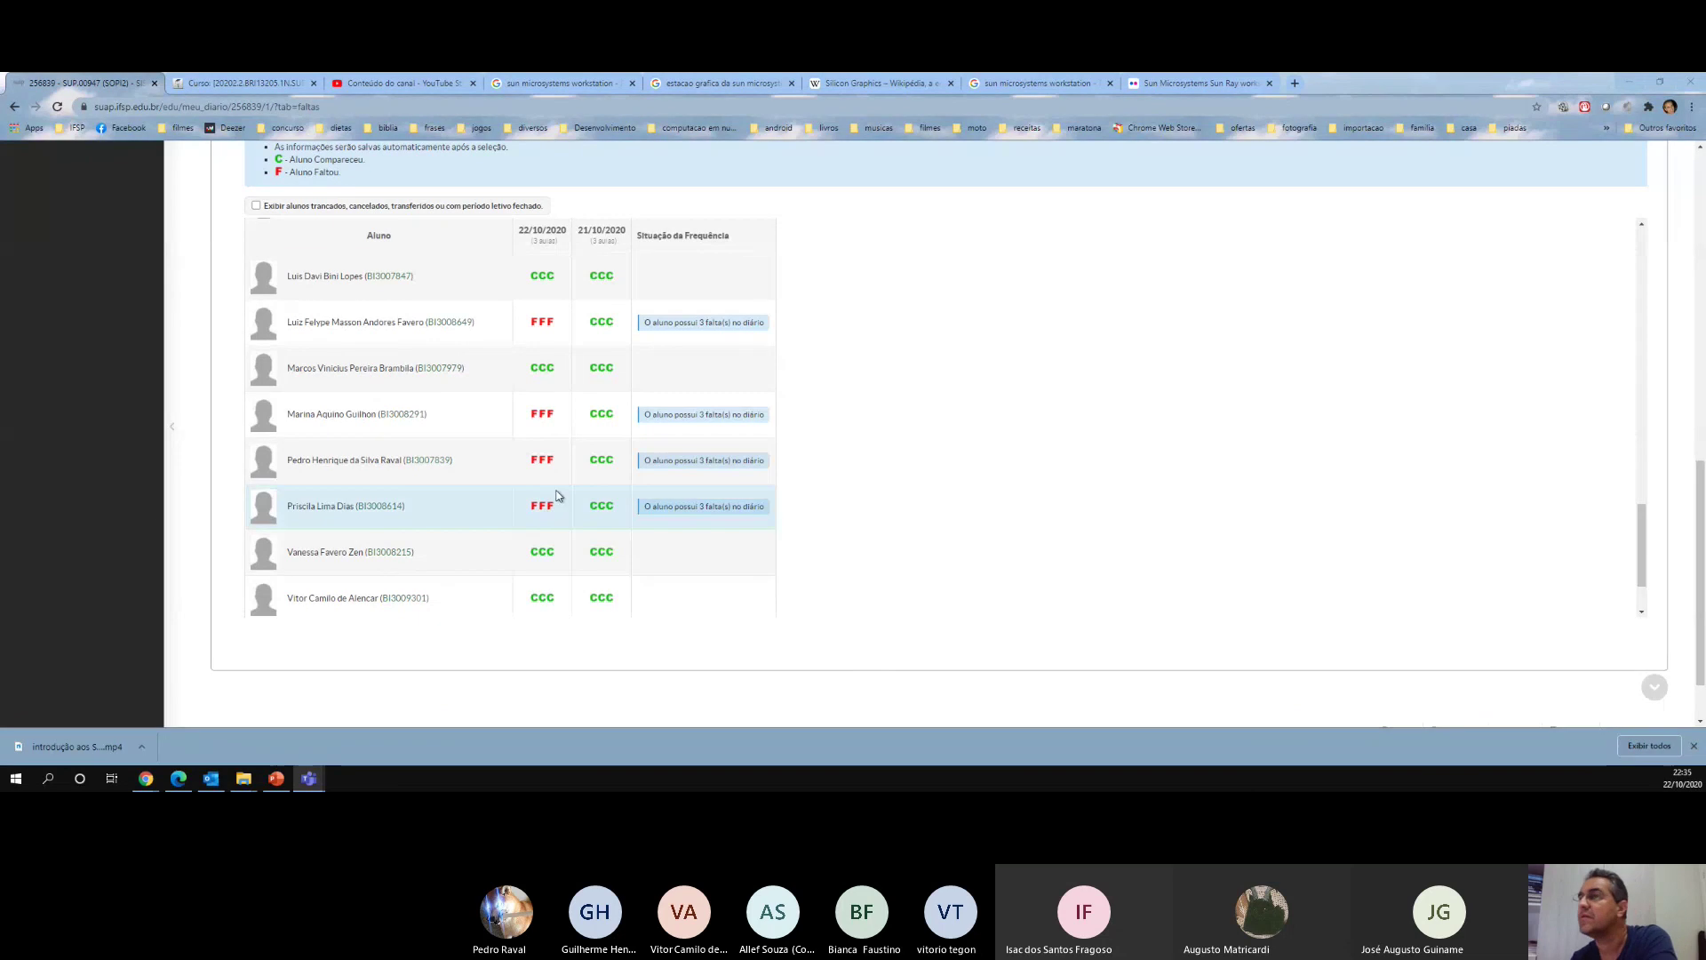
- Set the 35th listed student back to present (CCC) and keep the 38th present for the 22/10/2020 classes
click(538, 511)
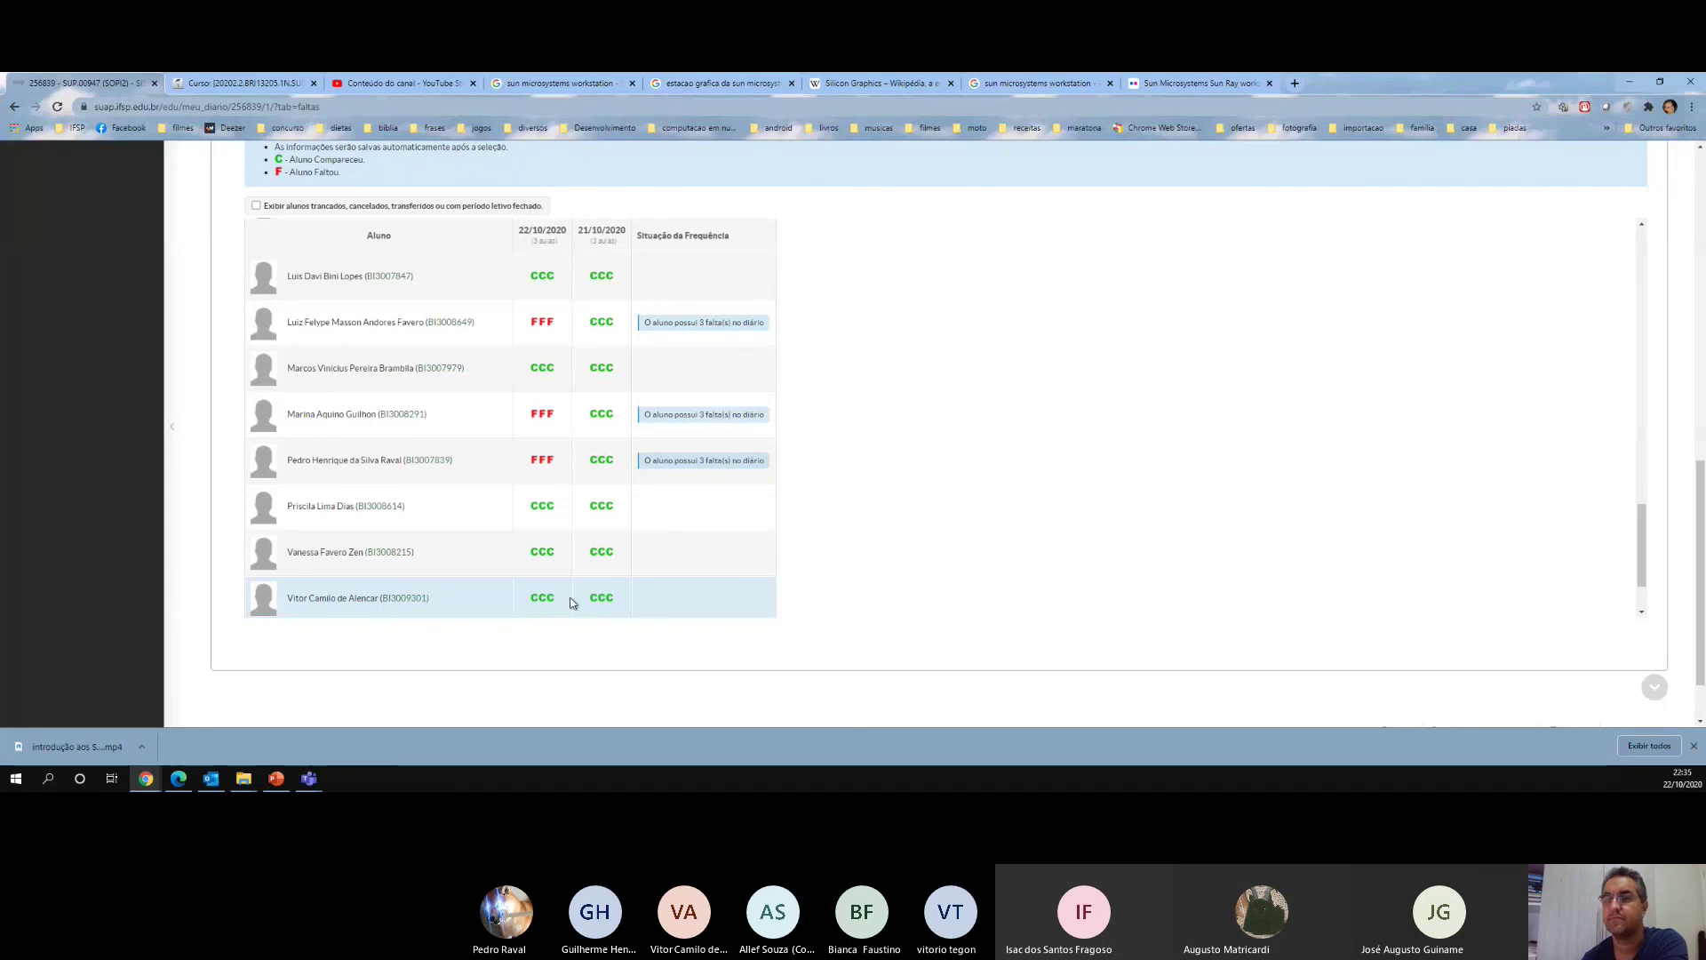
scroll(571, 595, down, 1)
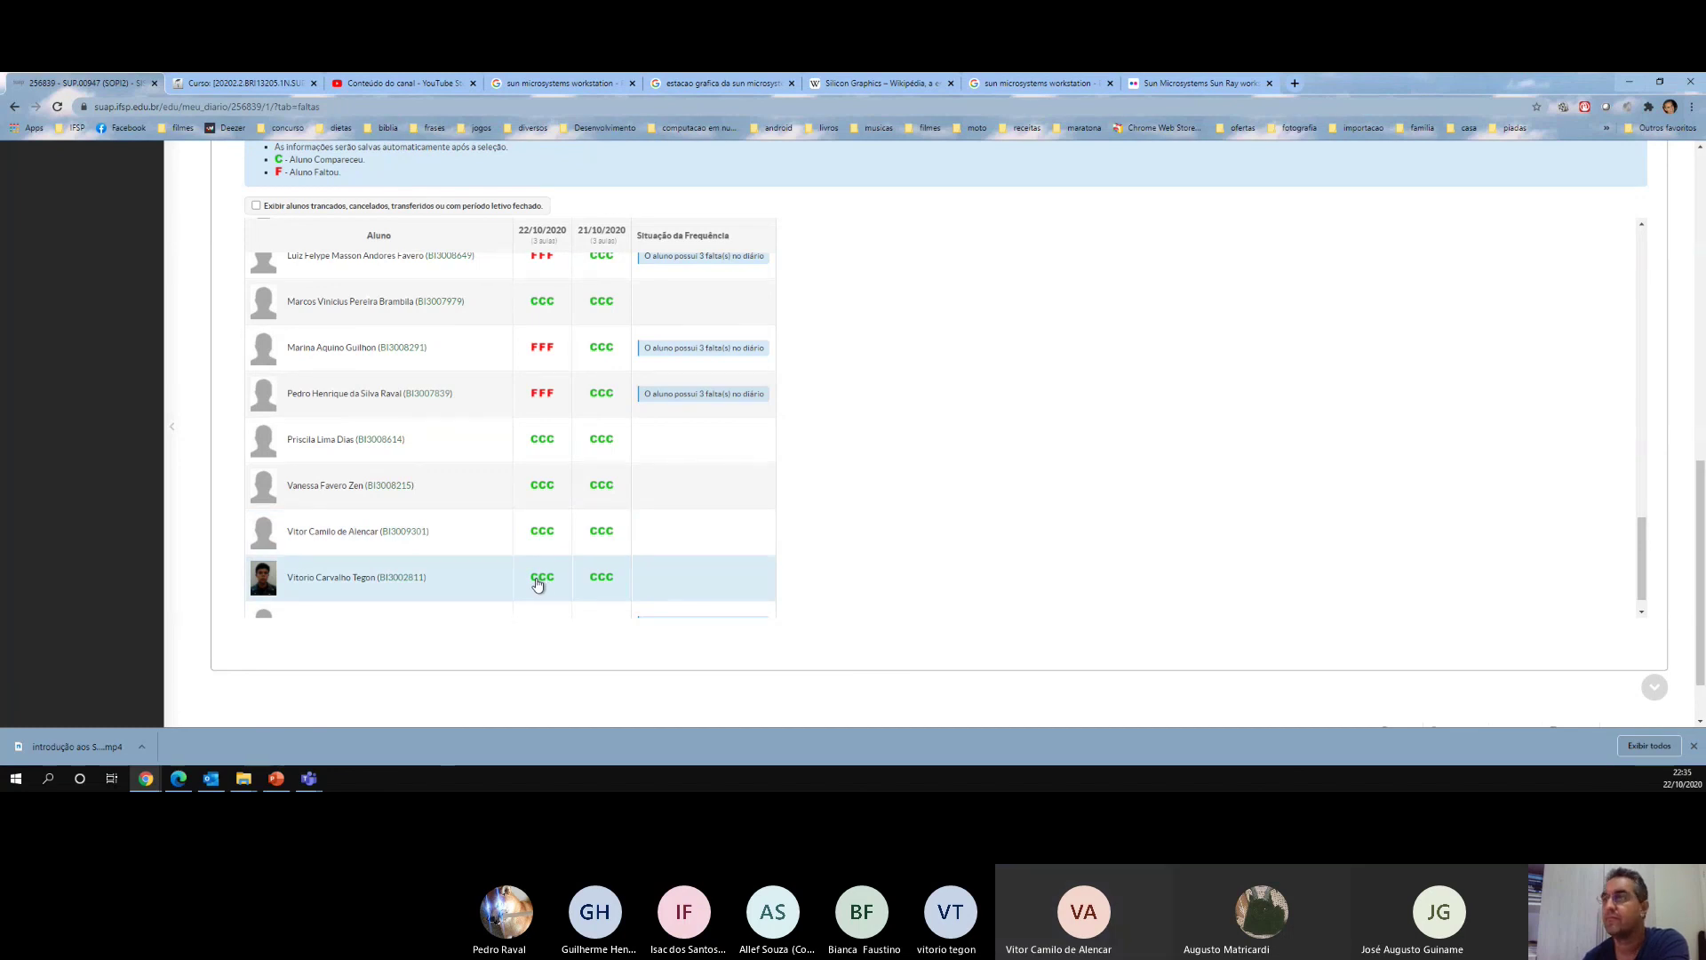
click(539, 581)
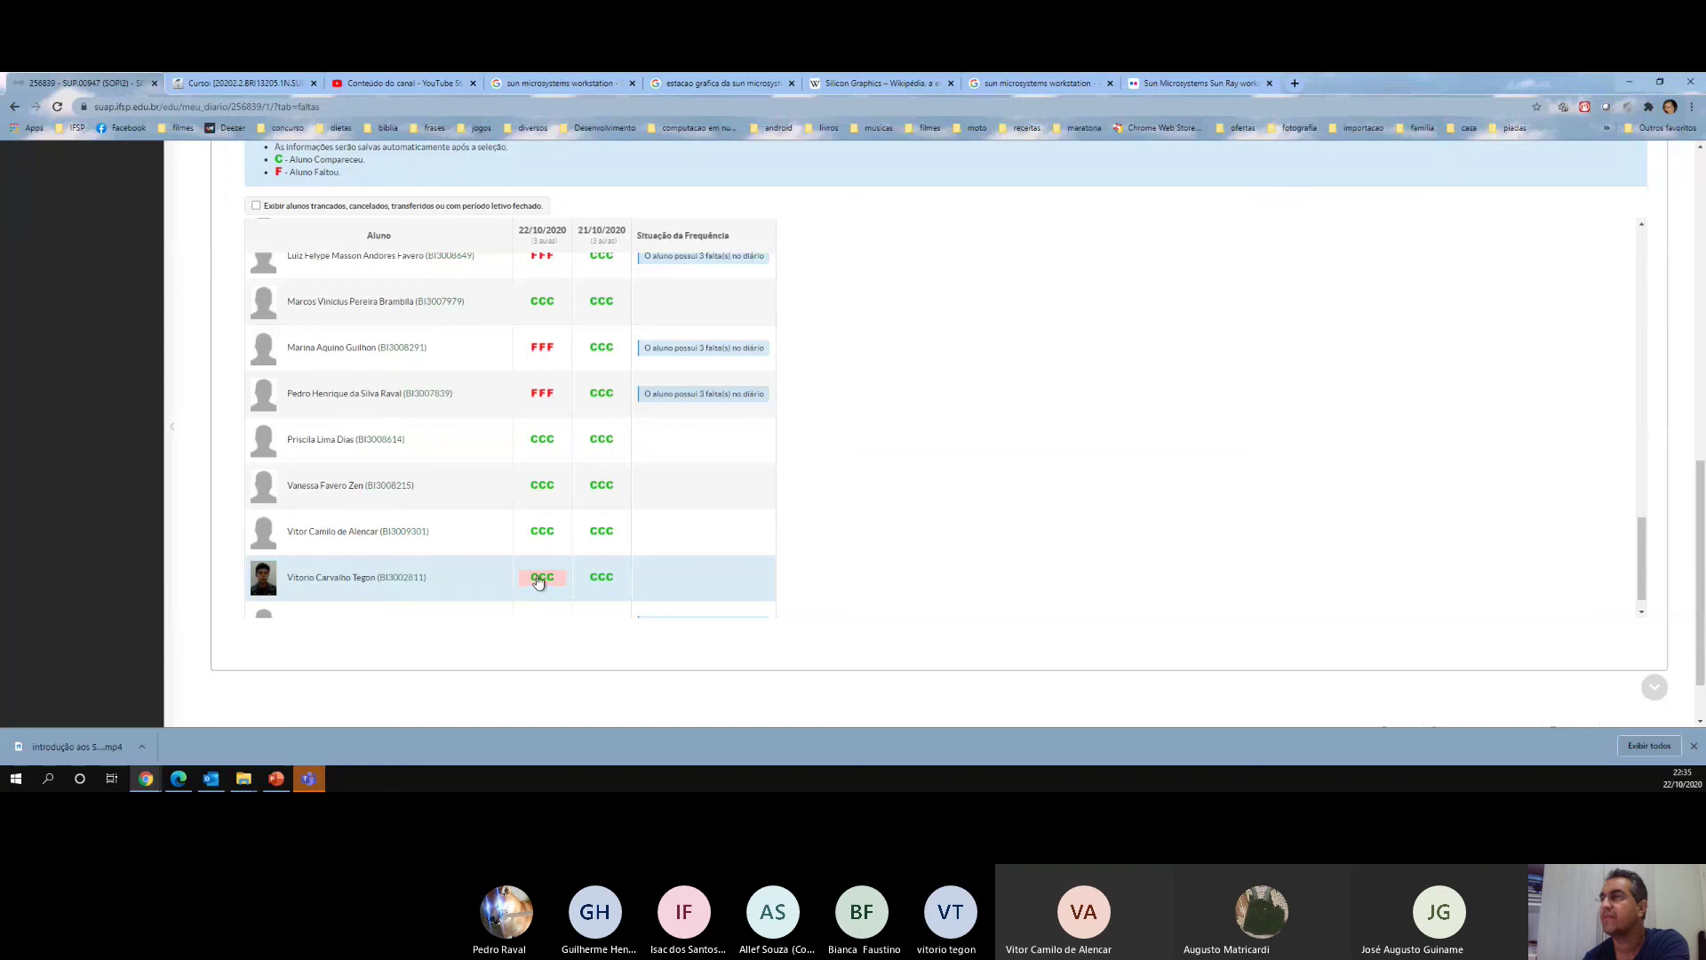
- Mark the last student on the list absent (FFF) for the 22/10/2020 classes
scroll(538, 573, down, 1)
scroll(537, 546, down, 1)
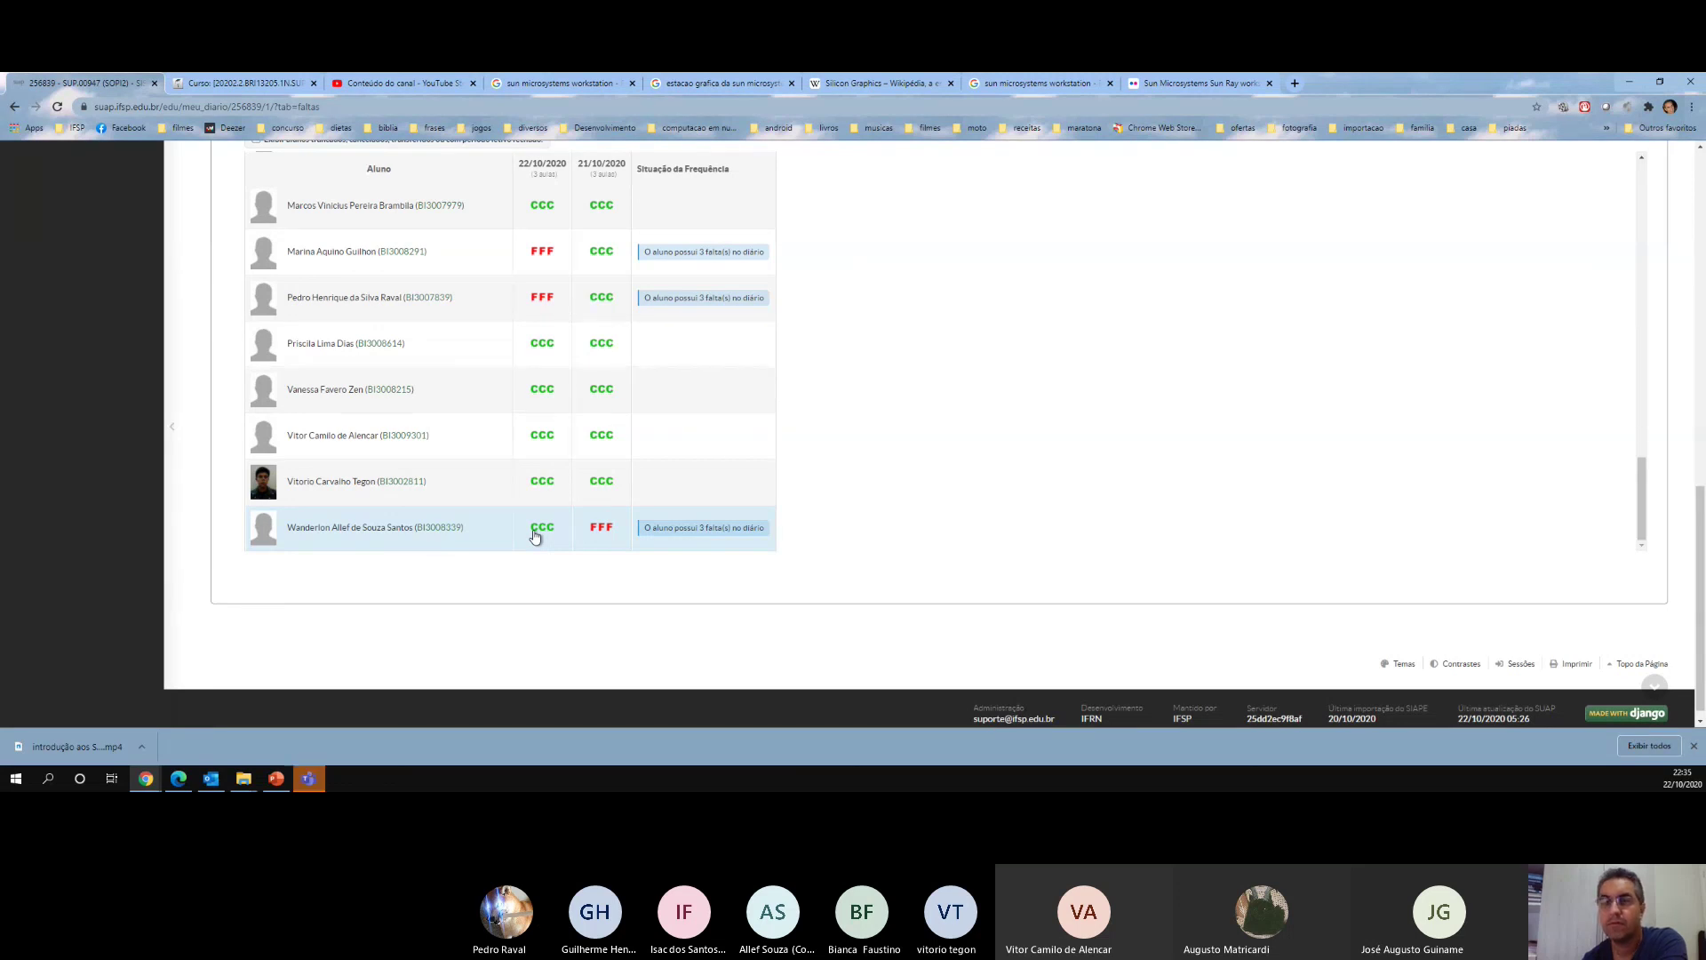
click(536, 531)
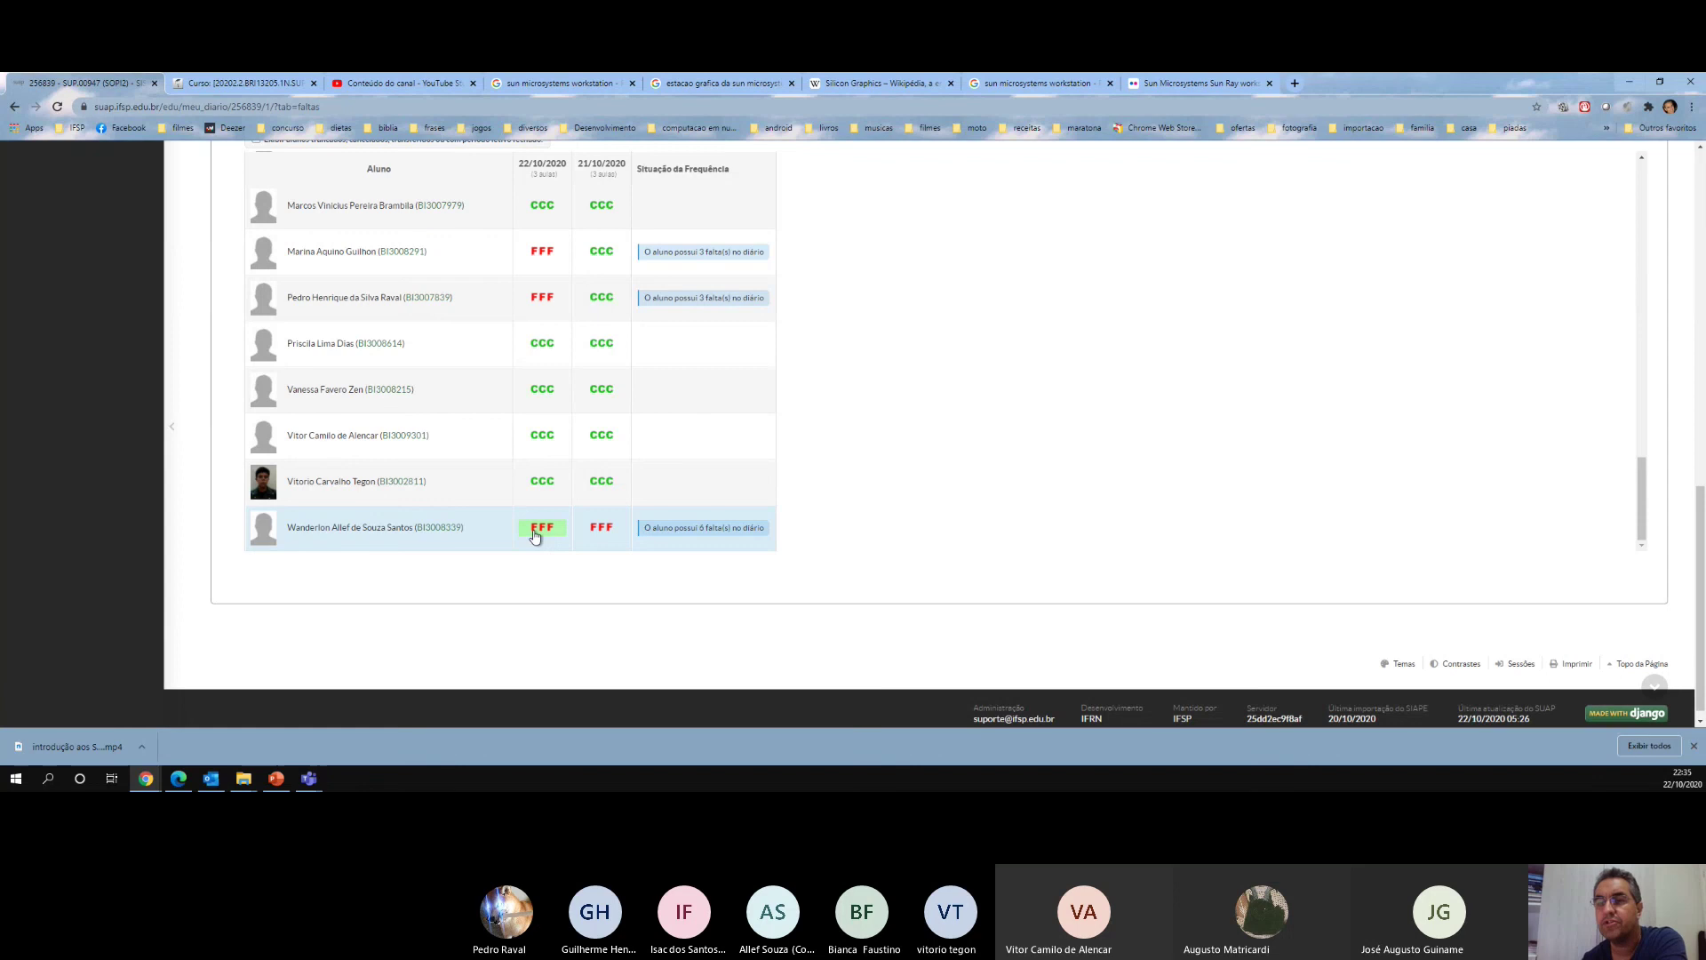
- Set the 34th listed student, directly below the 33rd student's absence, back to present (CCC) for the 22/10/2020 classes
scroll(542, 498, up, 3)
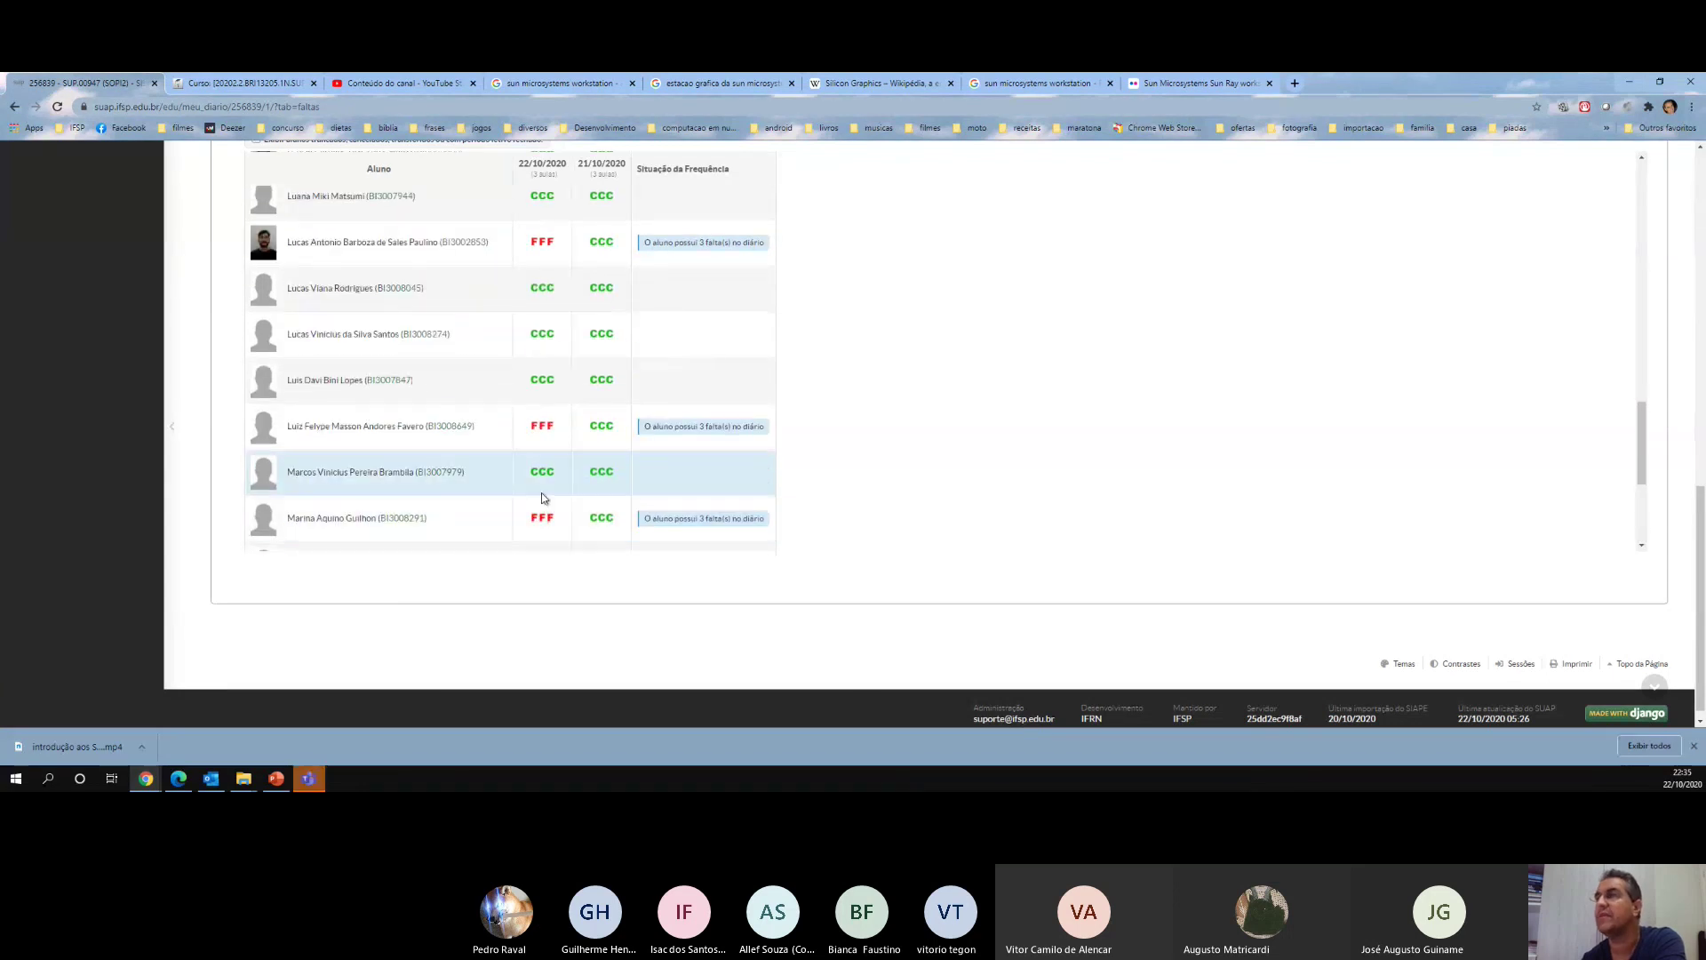
scroll(544, 480, up, 3)
scroll(545, 457, down, 3)
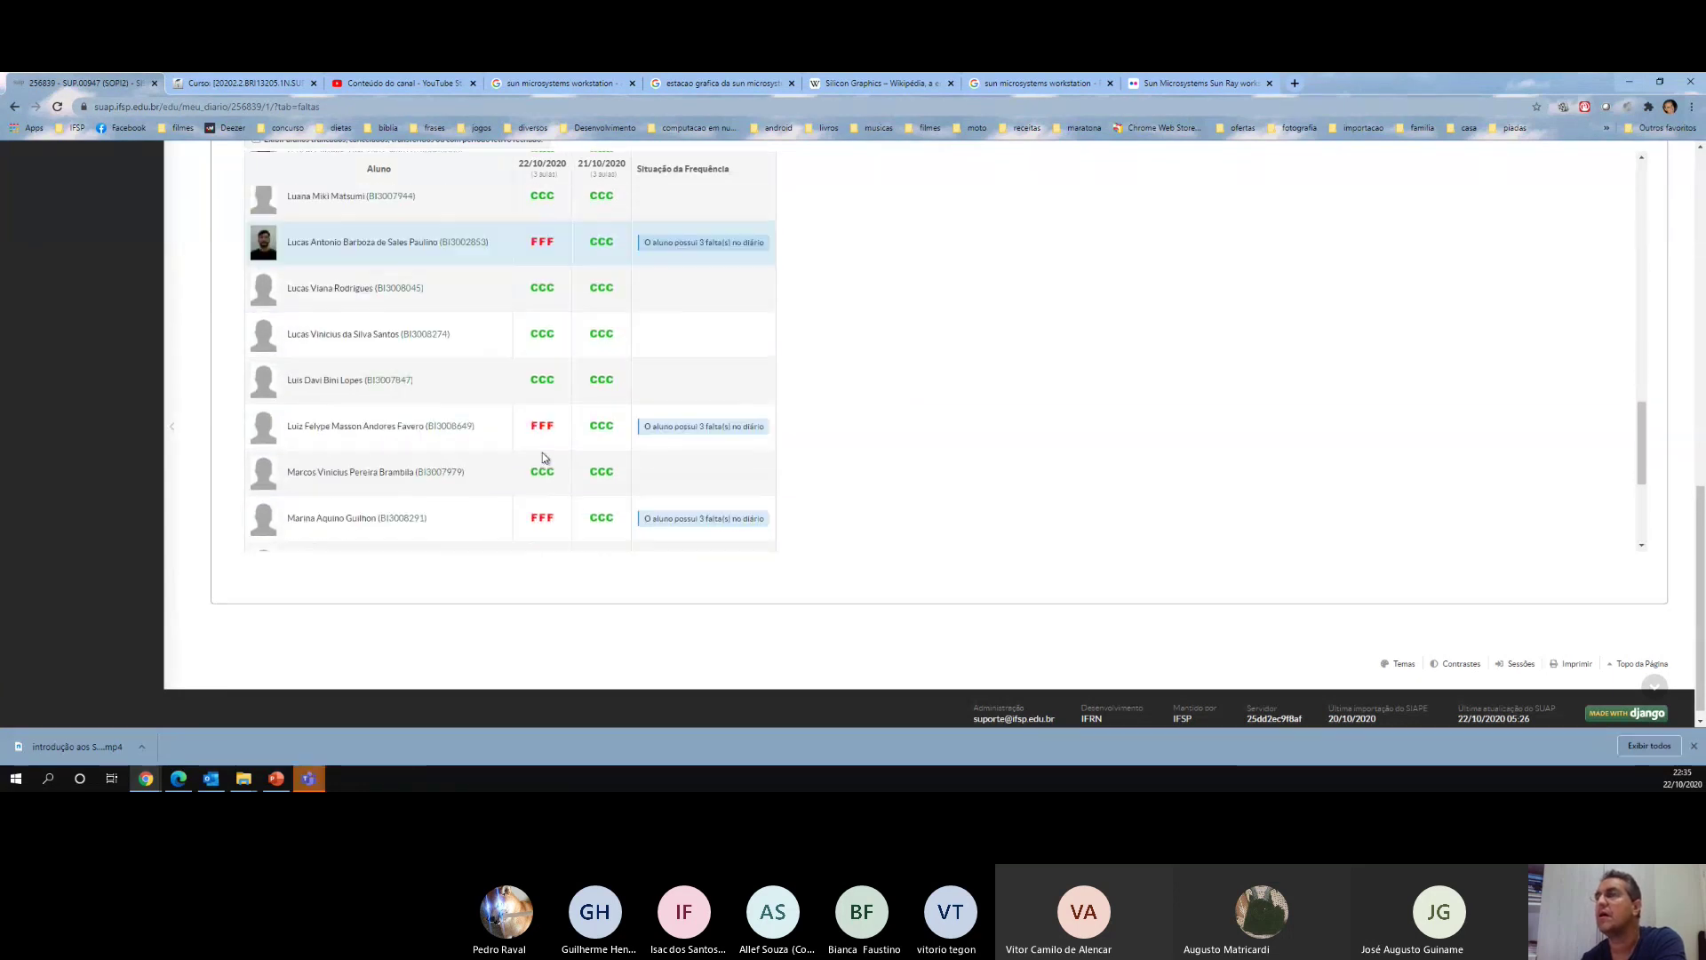
scroll(545, 457, down, 3)
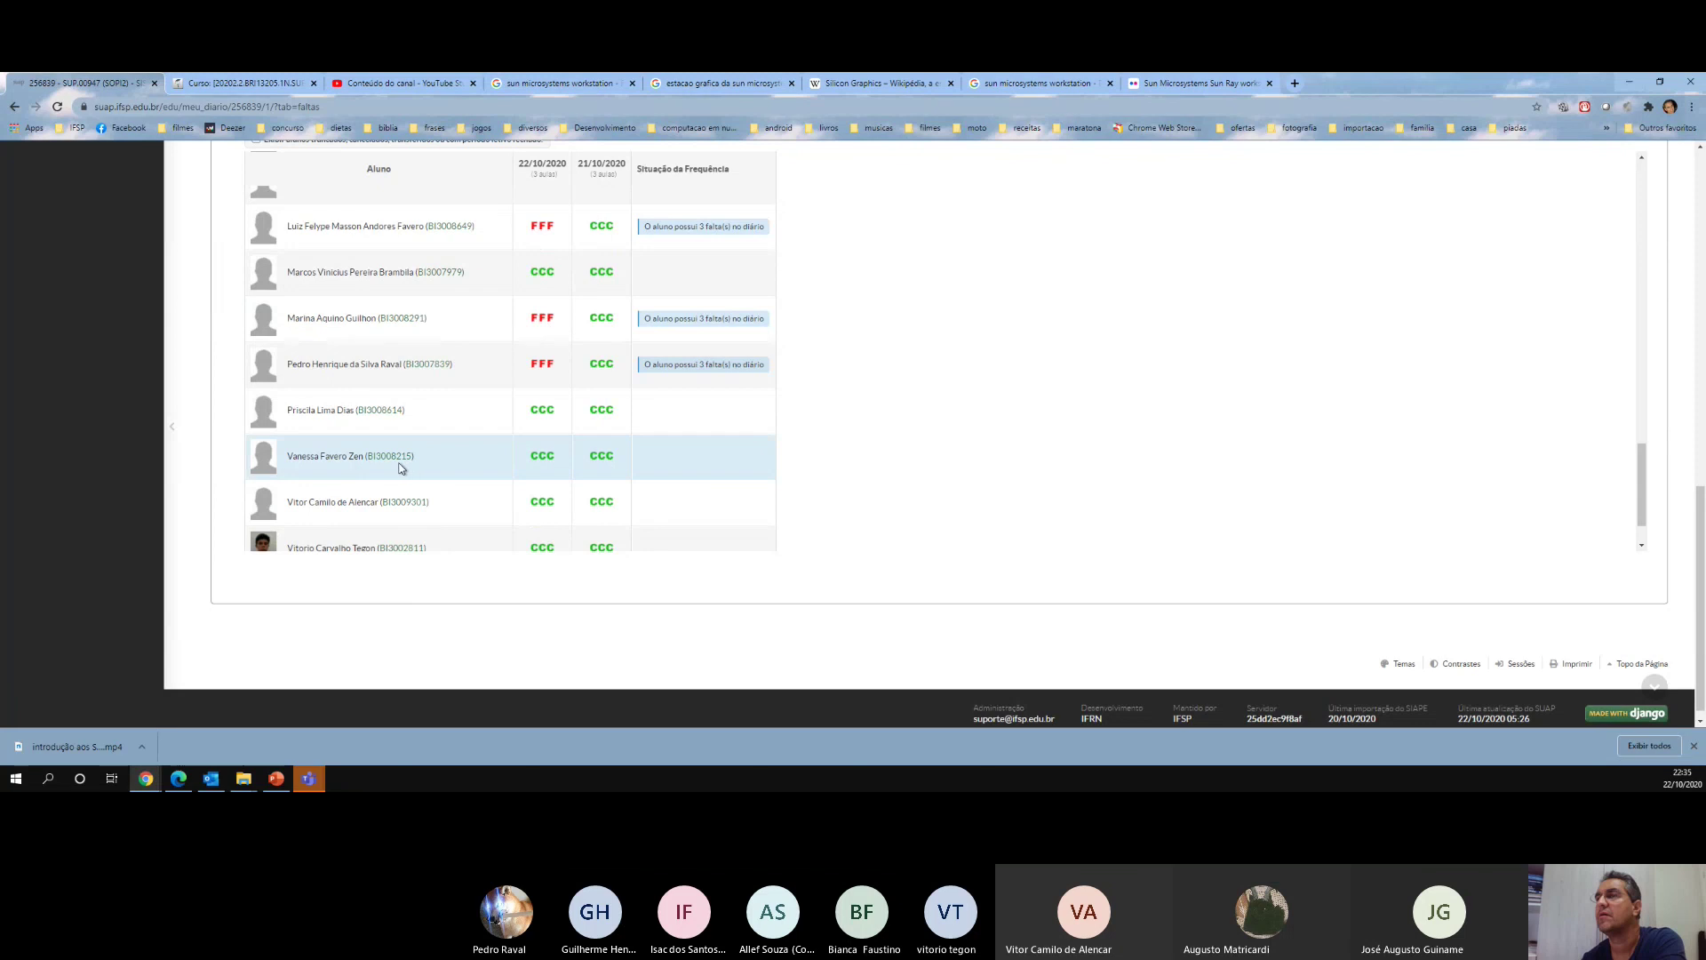
click(541, 365)
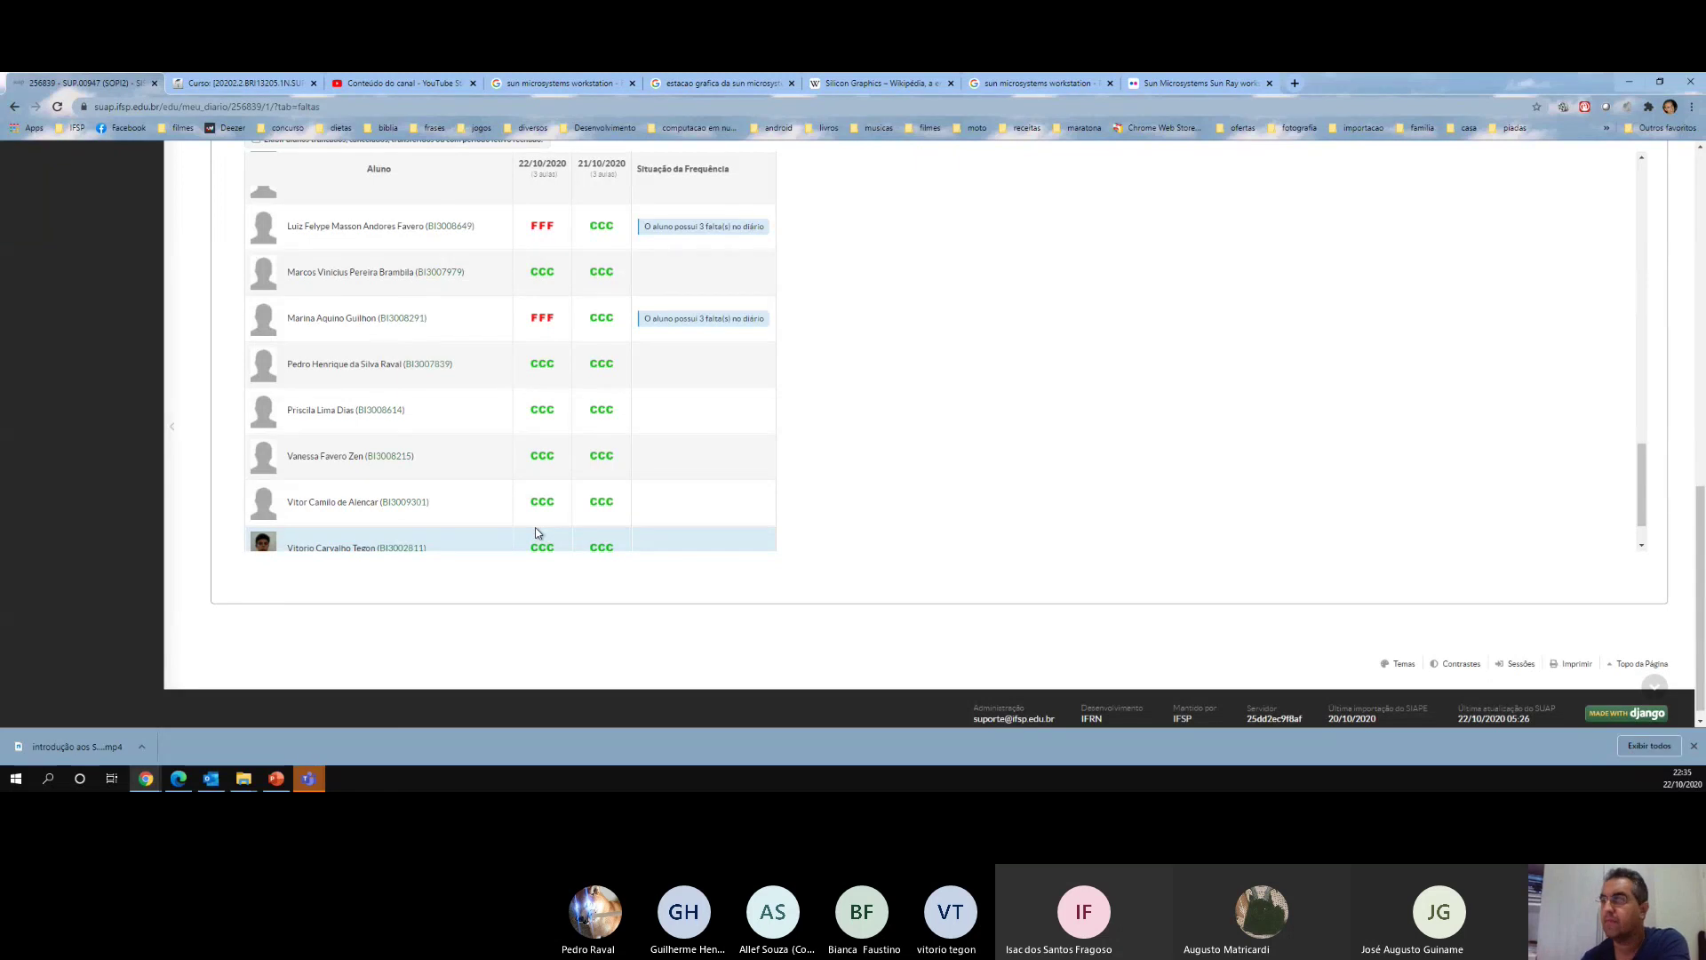
- Review the 22/10/2020 attendance marks from the end of the student list up to its beginning and back down
scroll(565, 444, up, 3)
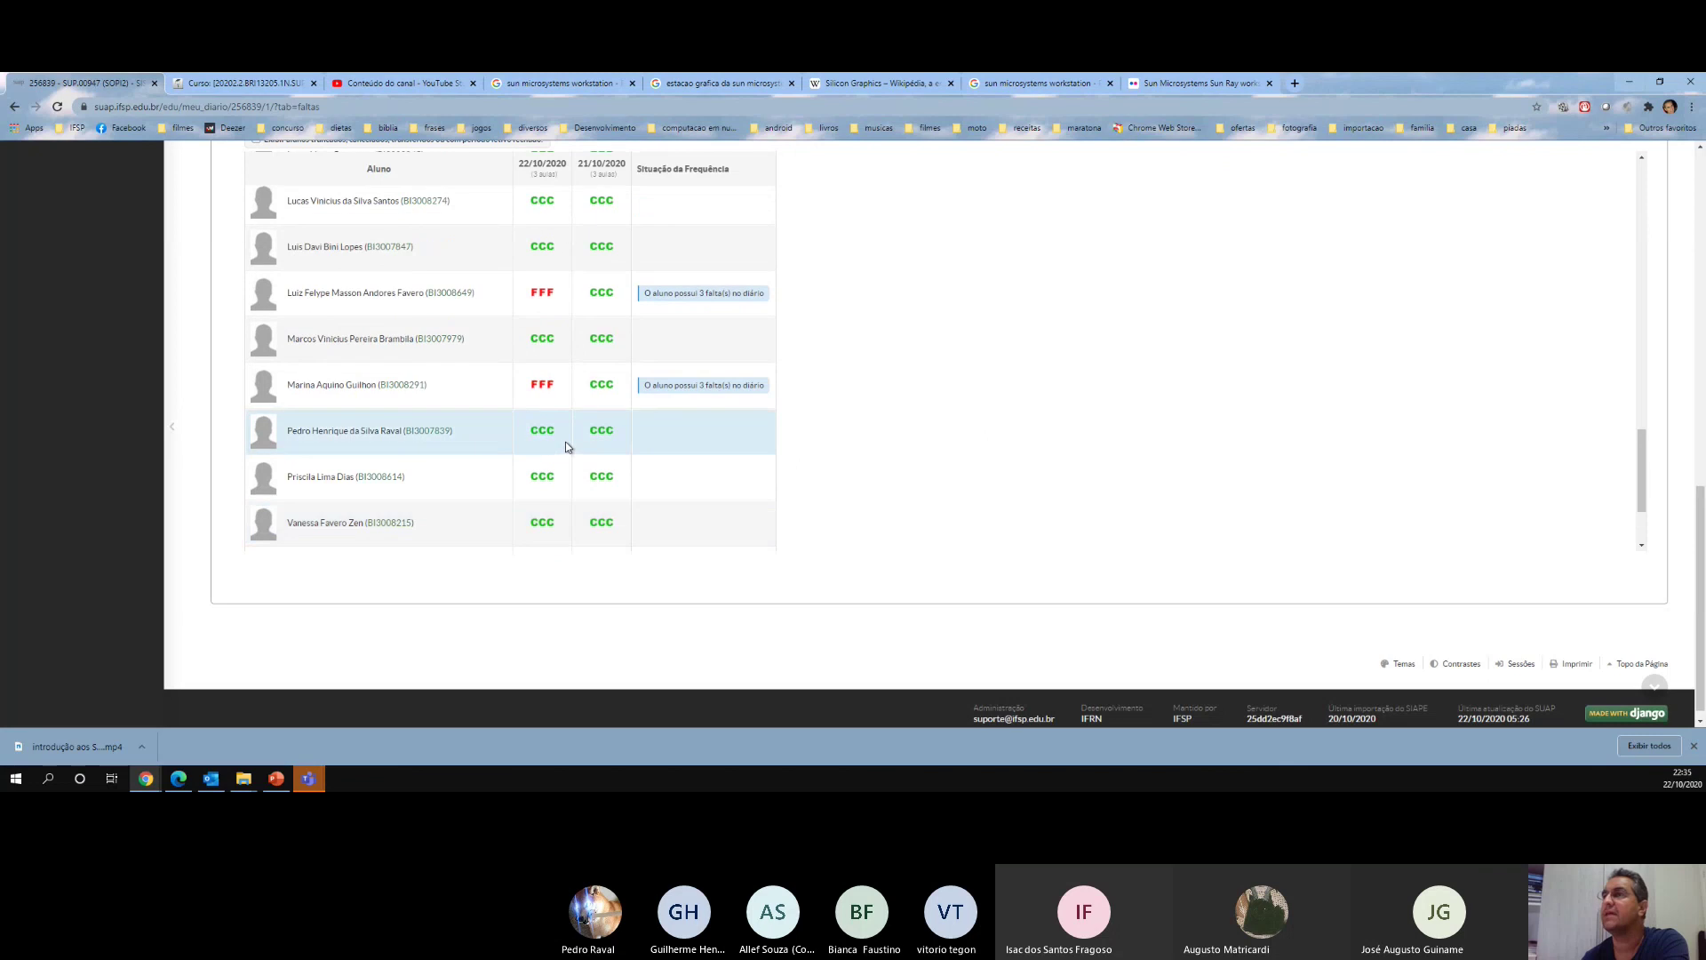
scroll(558, 366, up, 4)
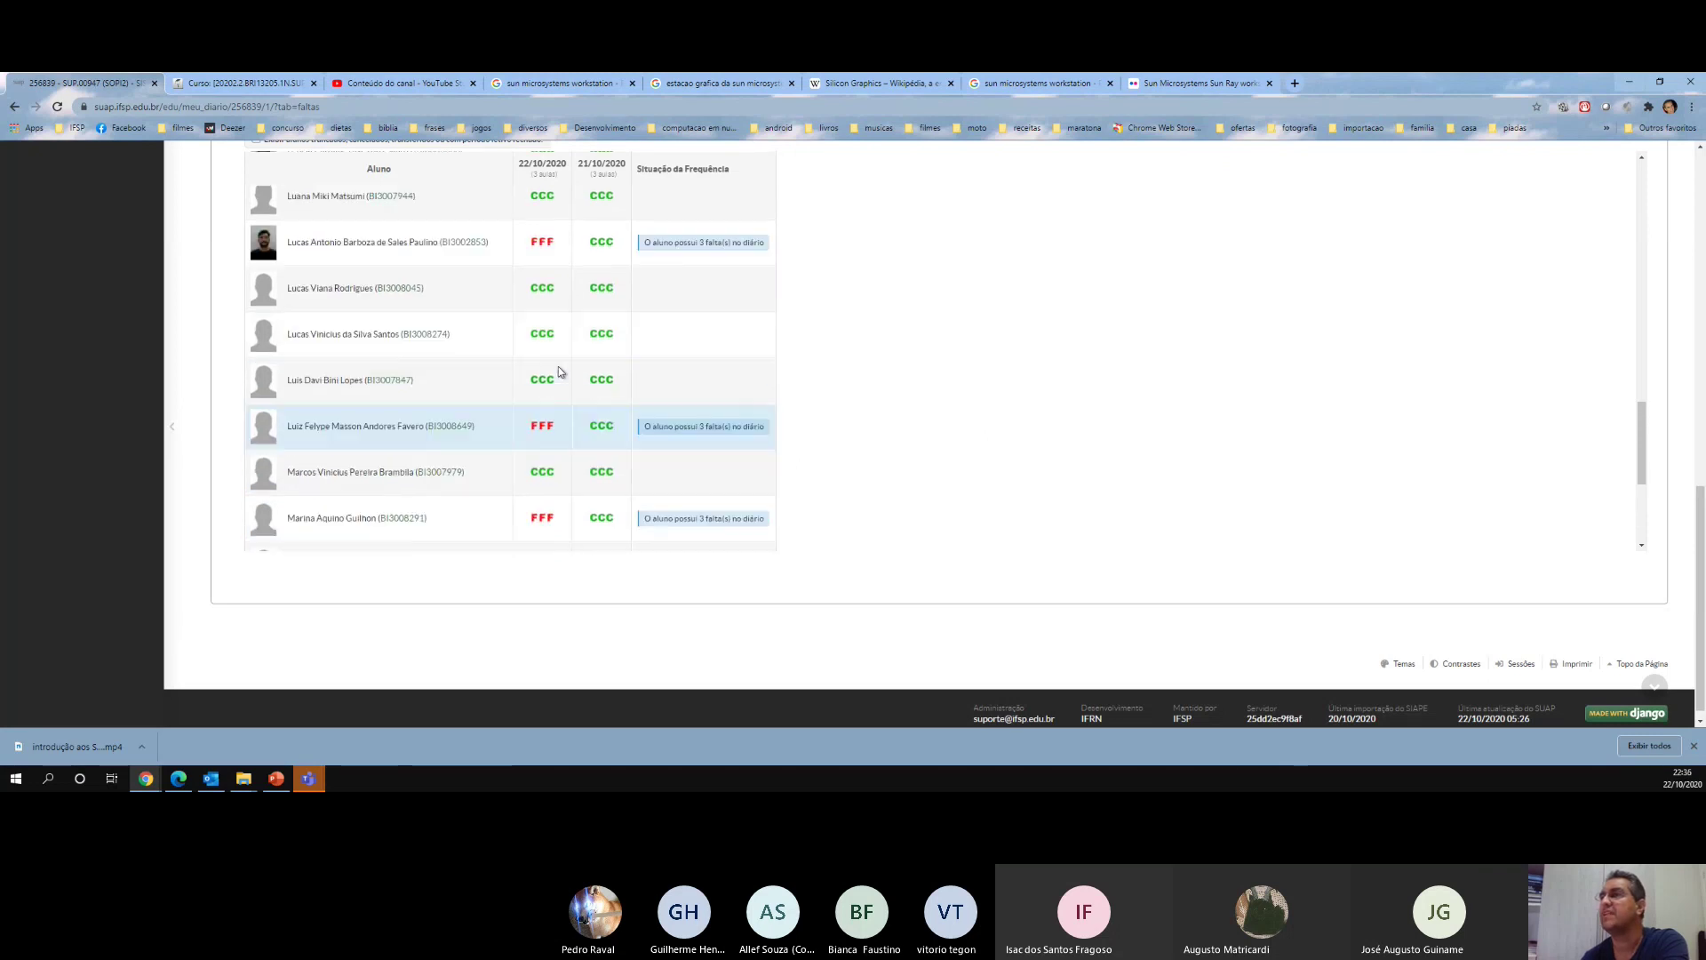
scroll(558, 374, up, 5)
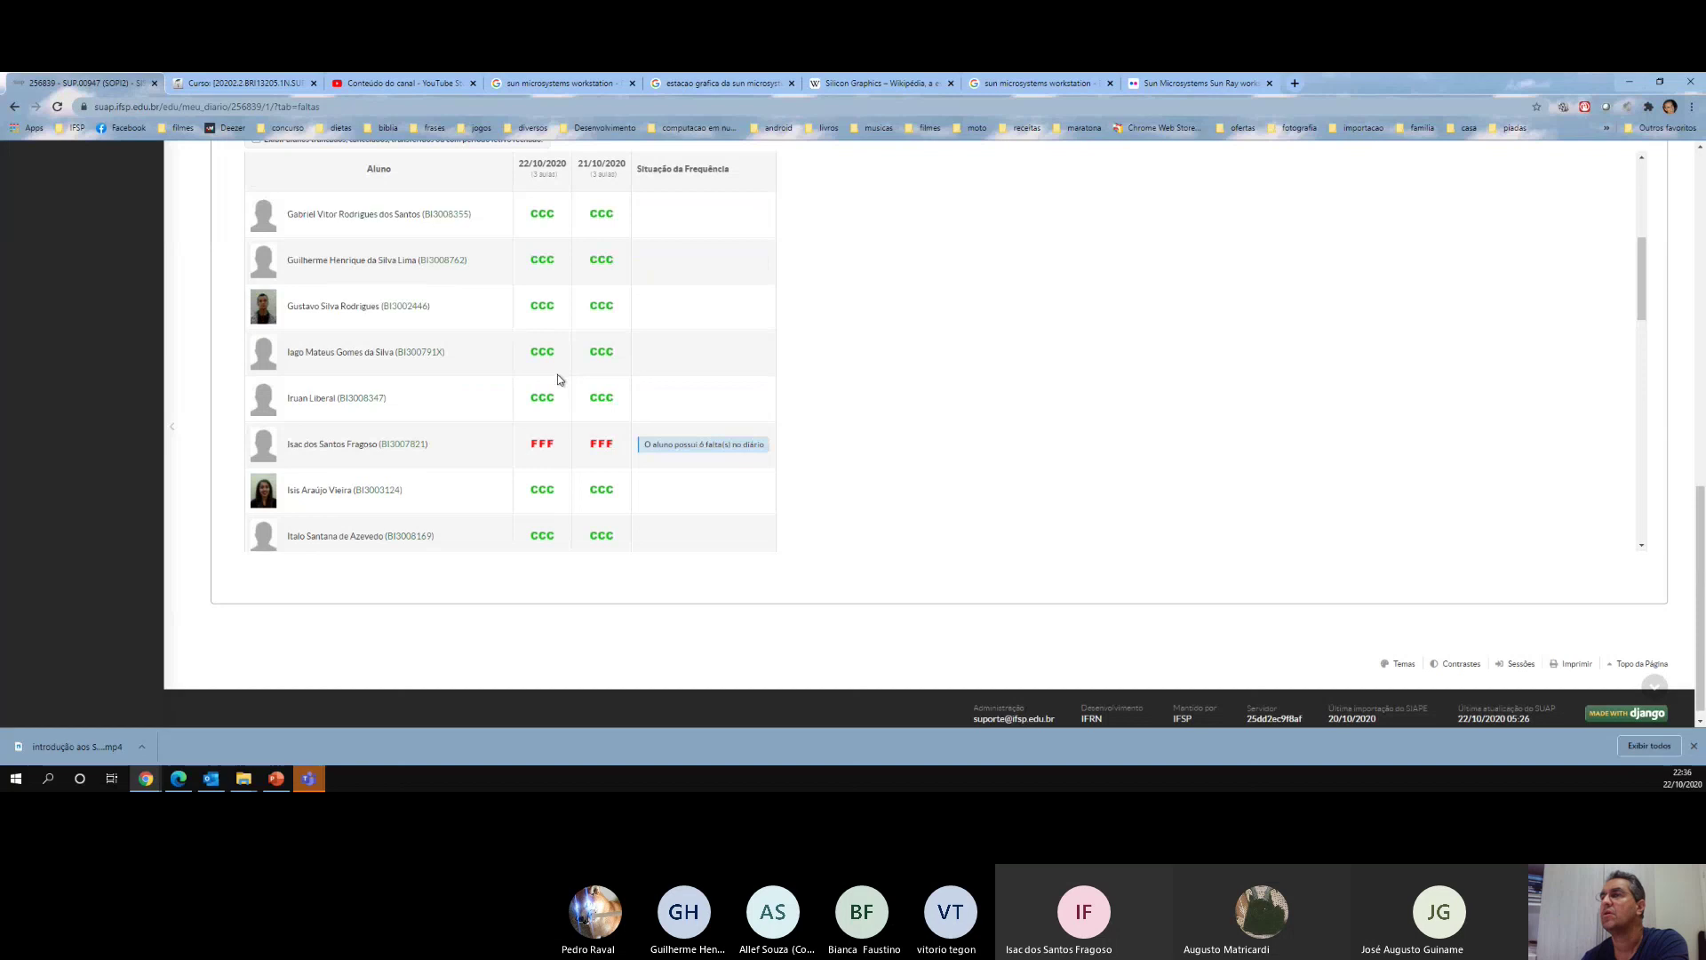
scroll(548, 449, up, 5)
scroll(548, 449, up, 1)
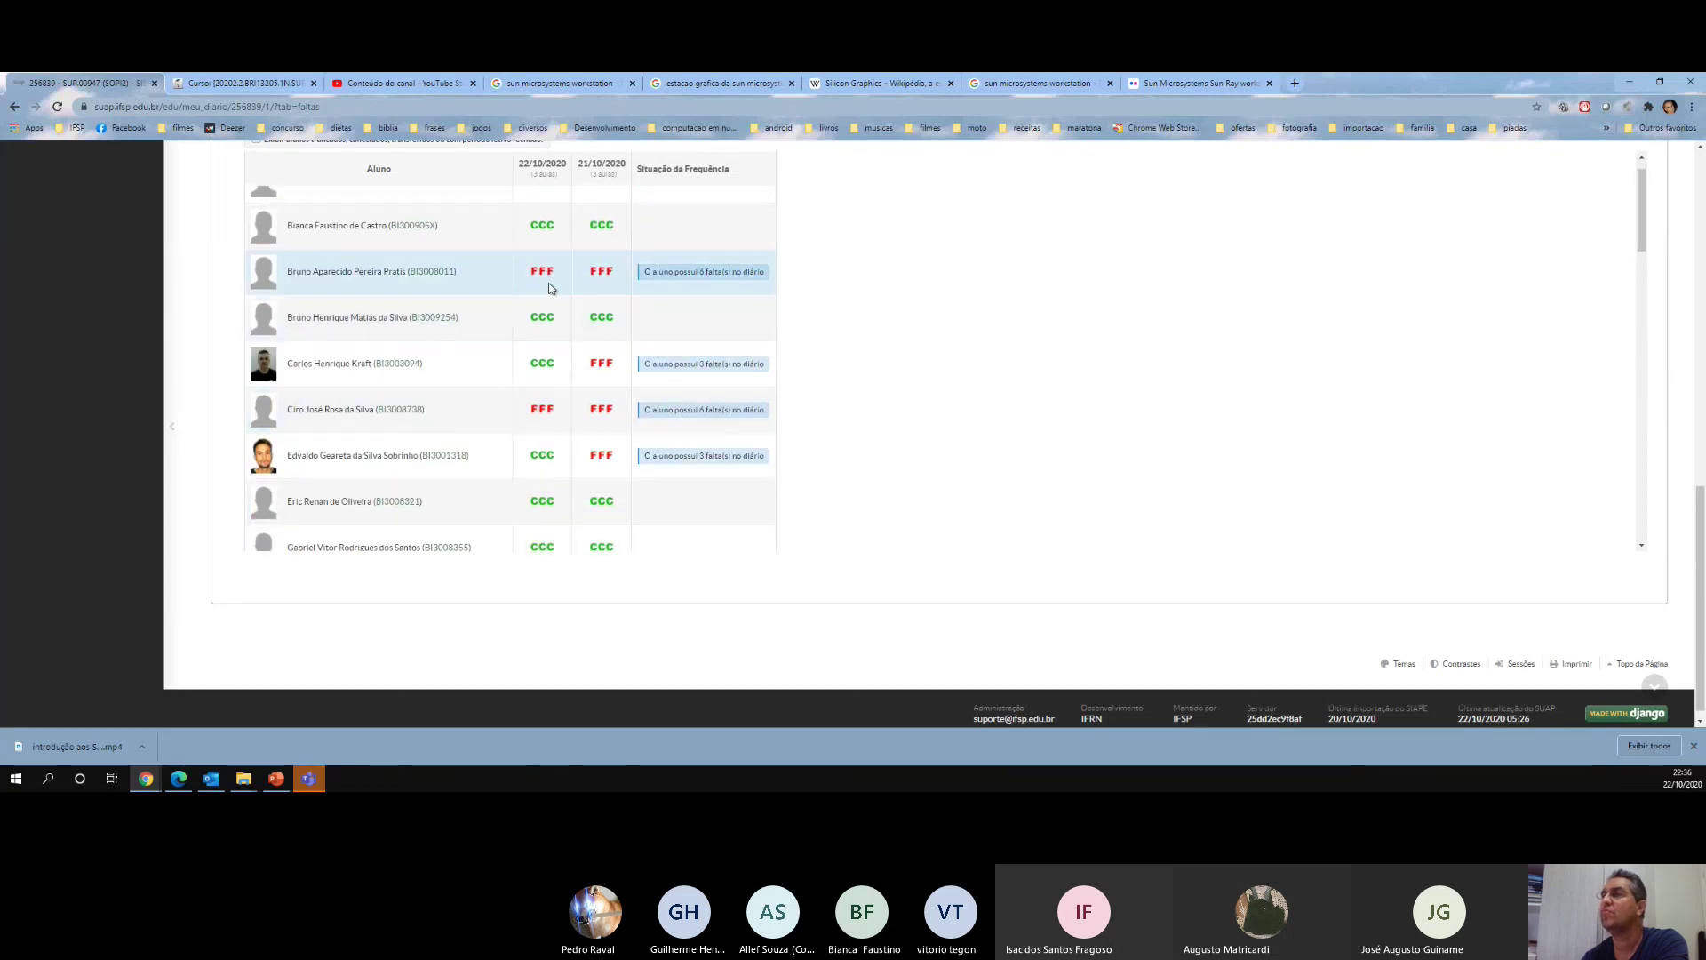
scroll(551, 373, down, 10)
scroll(567, 444, down, 8)
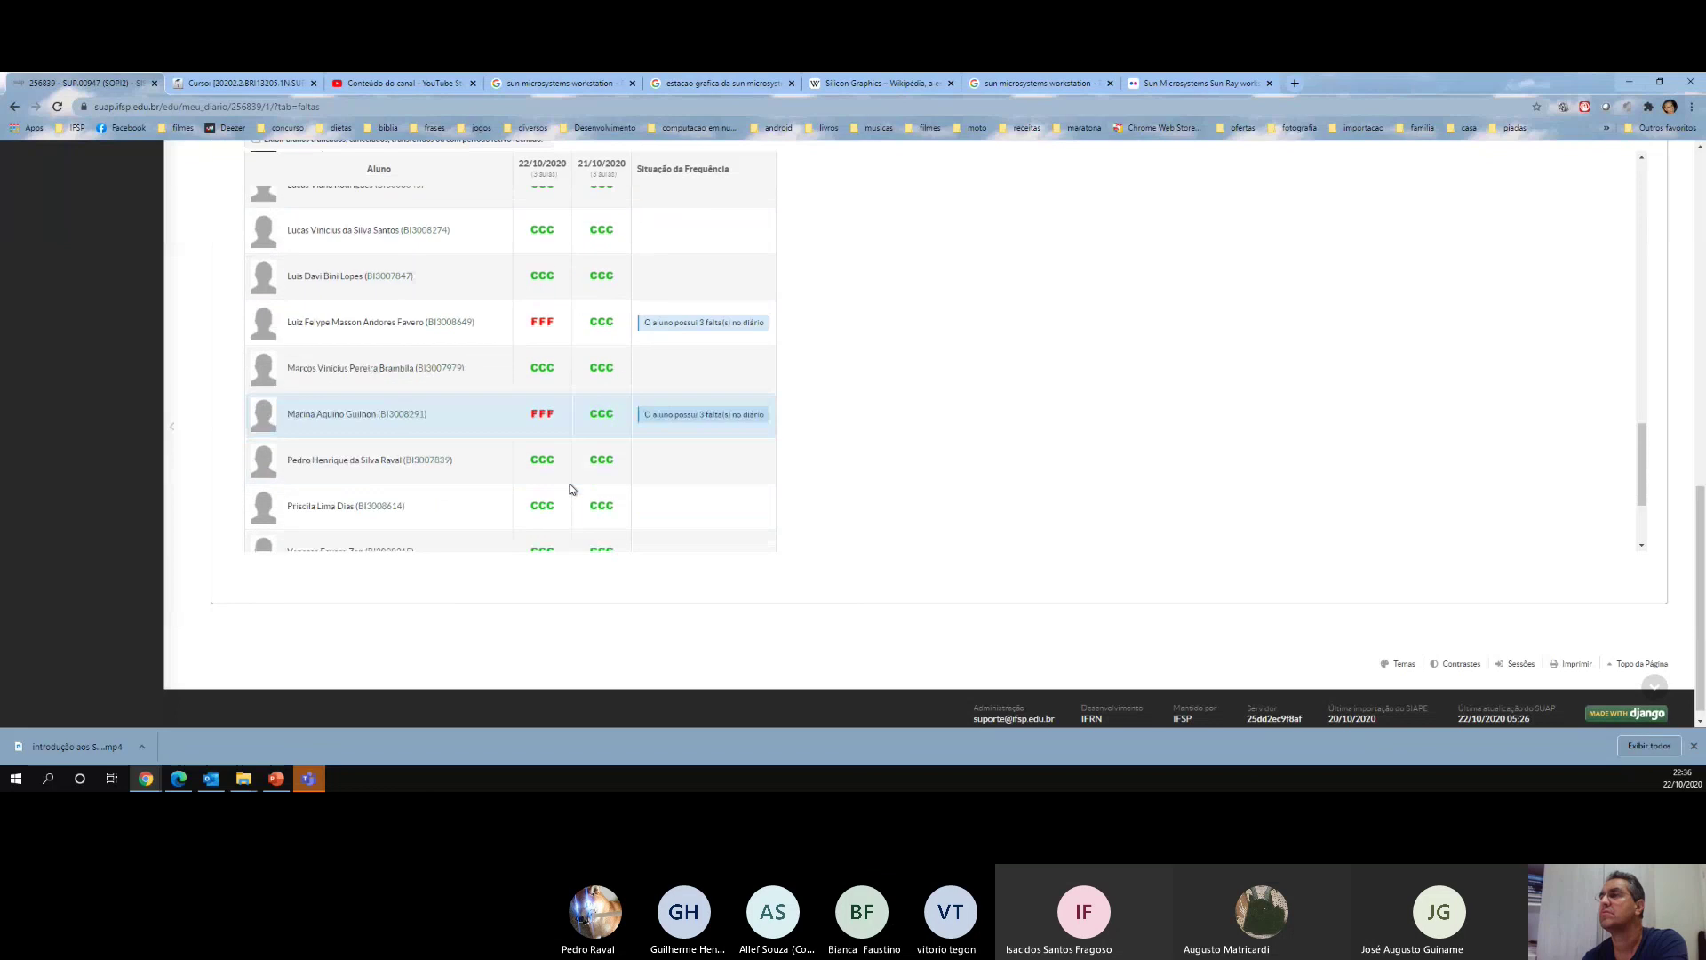